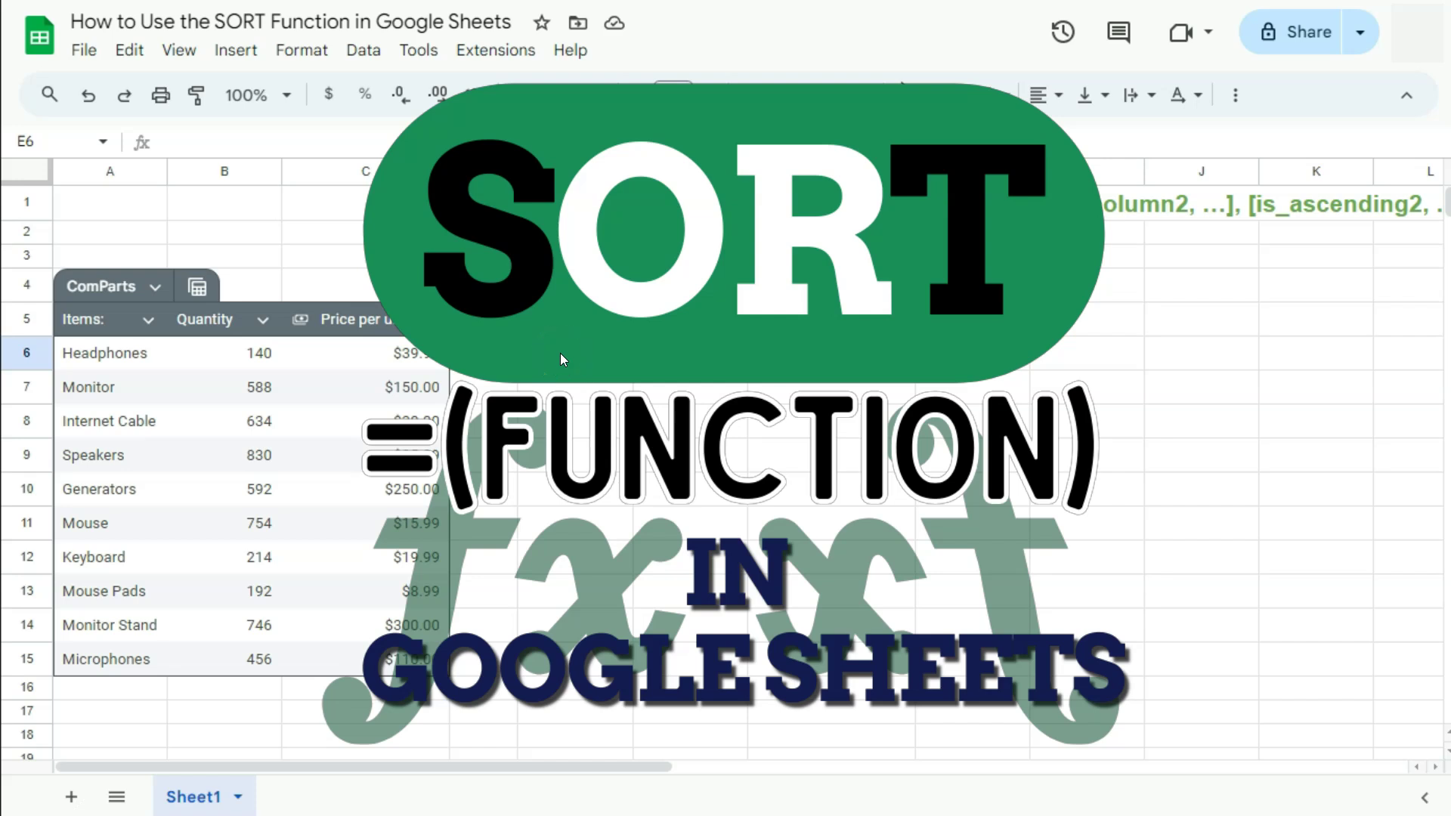
- Look at the column B and Quantity column options, then close them without sorting
{"action": "left_click", "coordinate": [584, 362]}
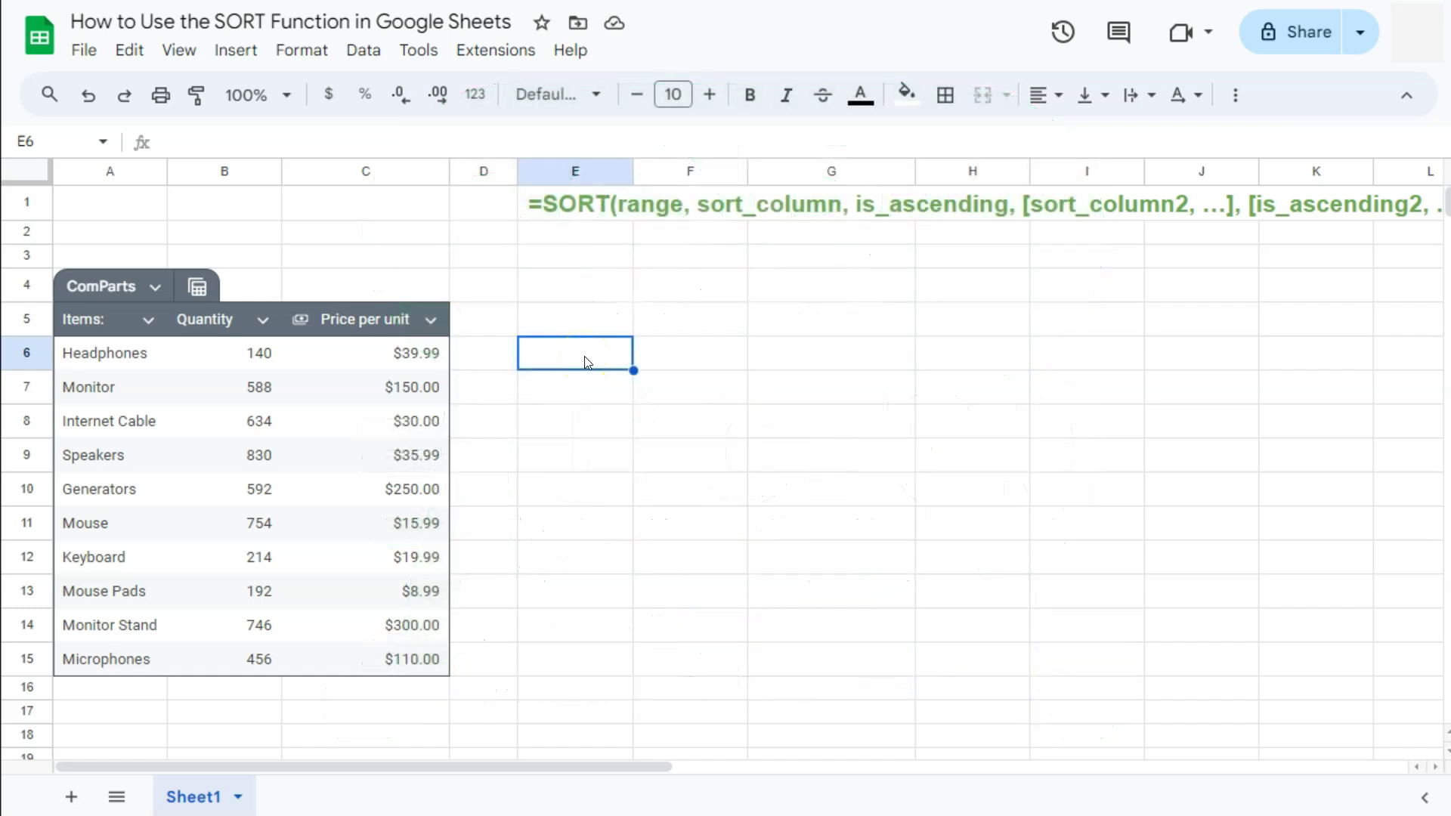
{"action": "right_click", "coordinate": [270, 175]}
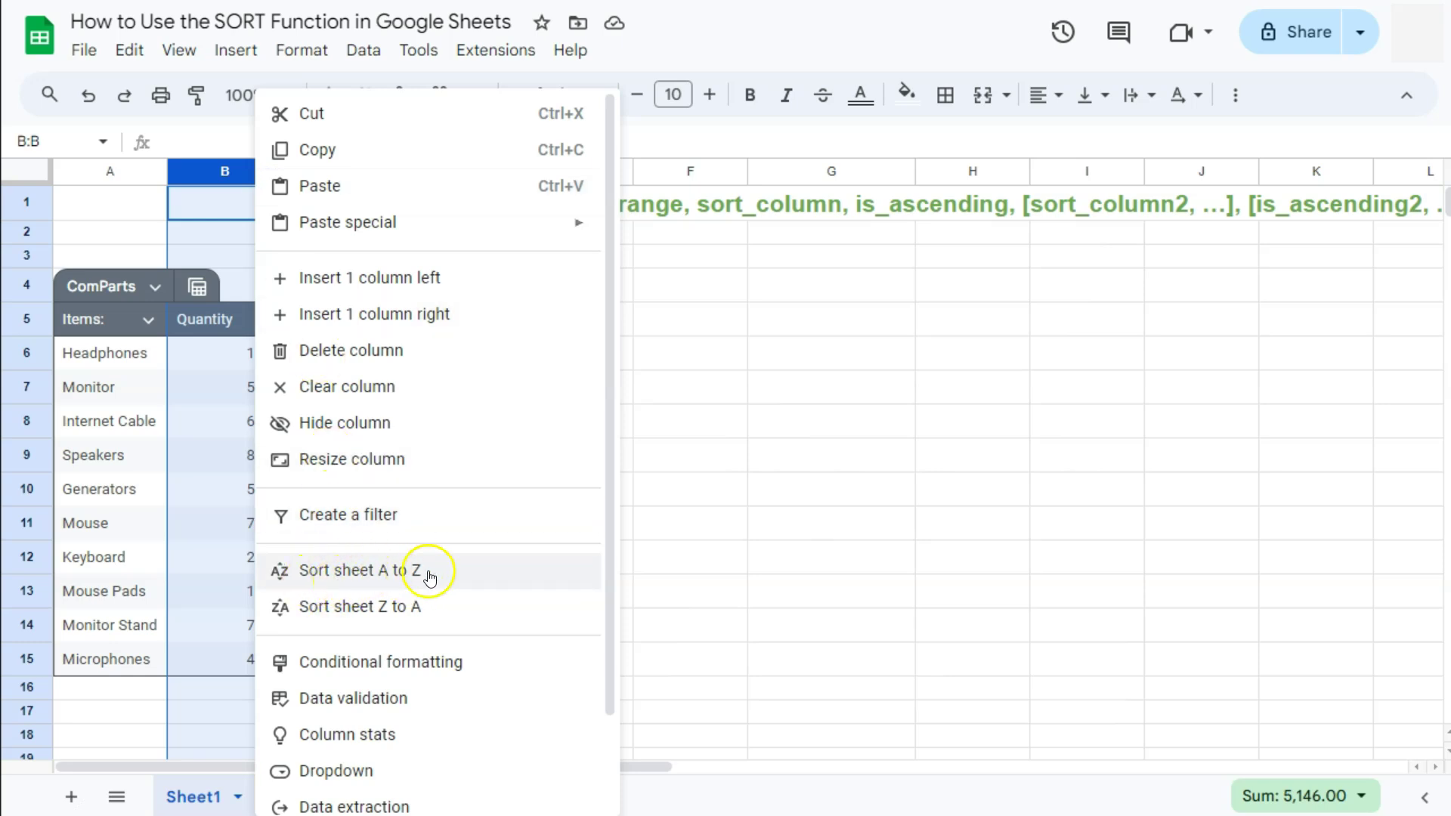
{"action": "left_click", "coordinate": [714, 584]}
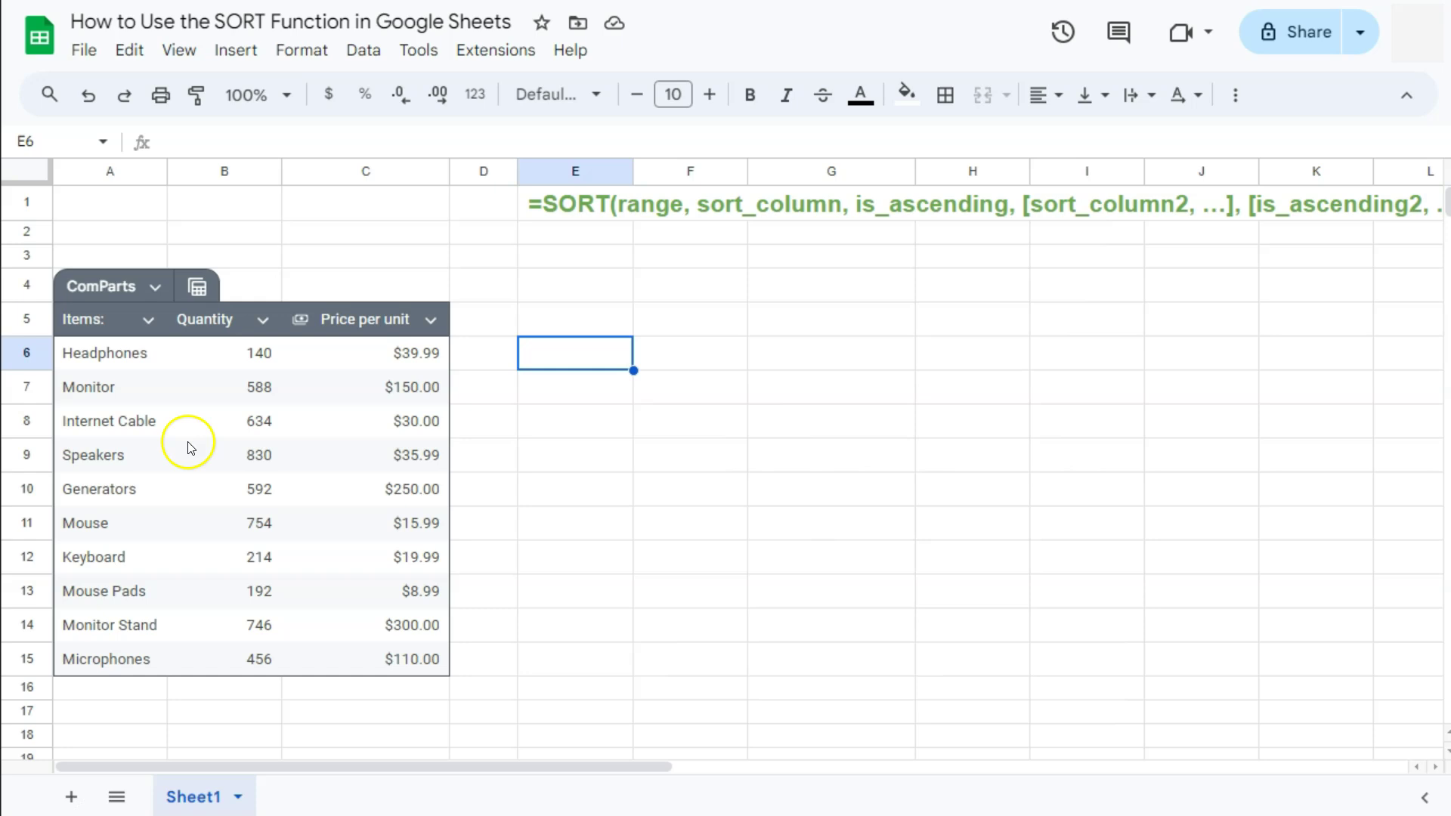
{"action": "left_click", "coordinate": [262, 319]}
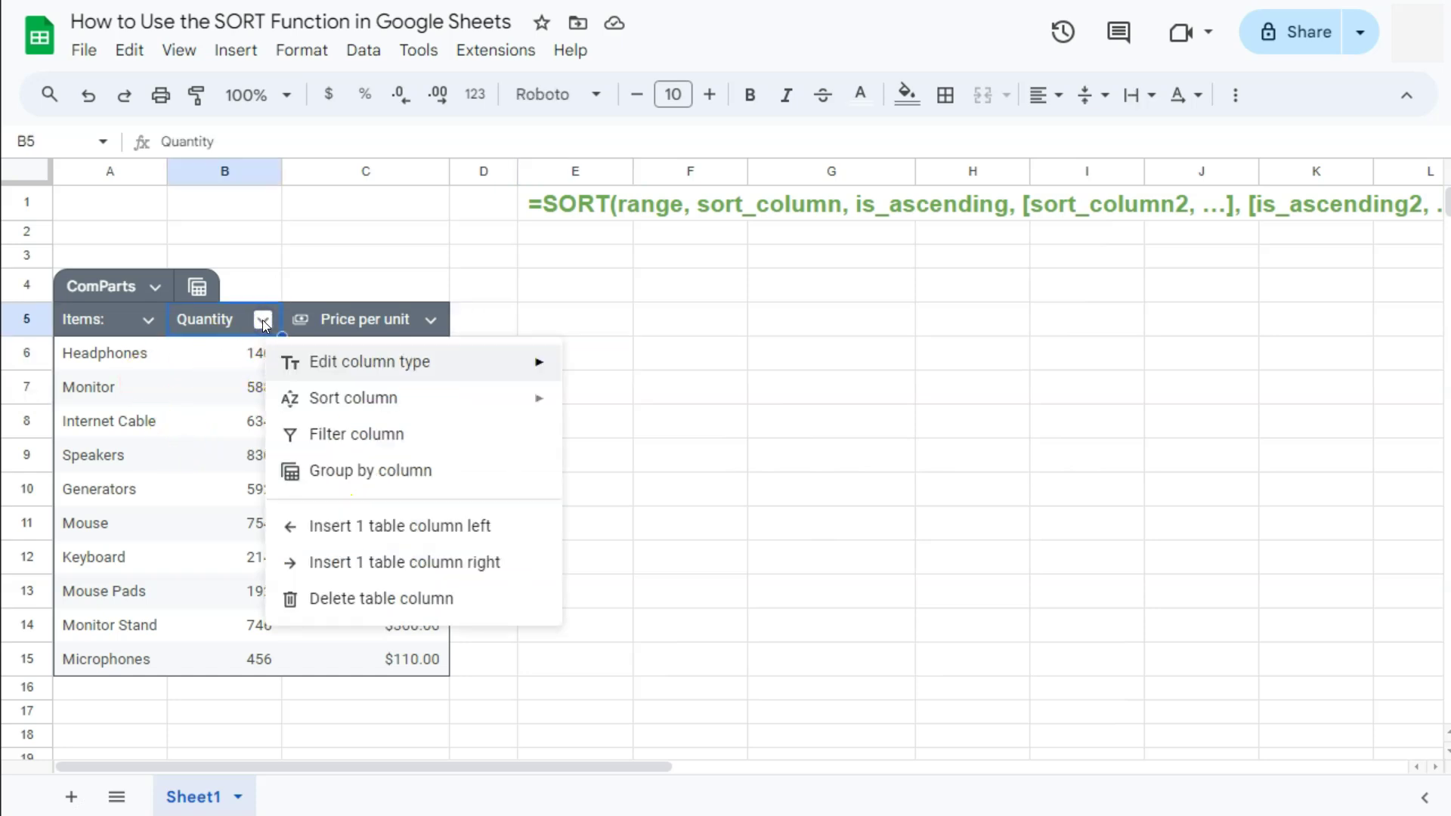
{"action": "mouse_move", "coordinate": [337, 396]}
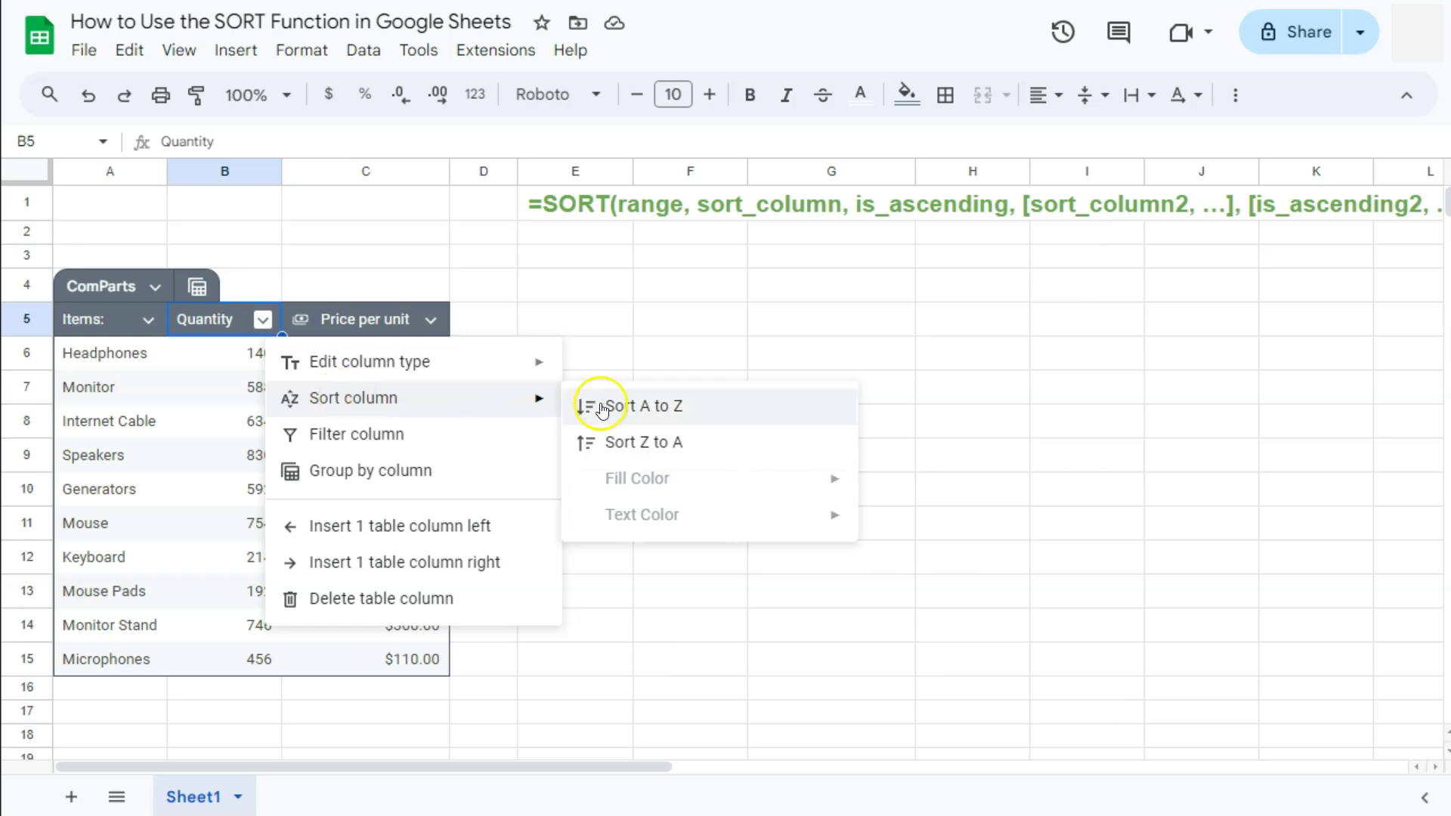
{"action": "left_click", "coordinate": [609, 350]}
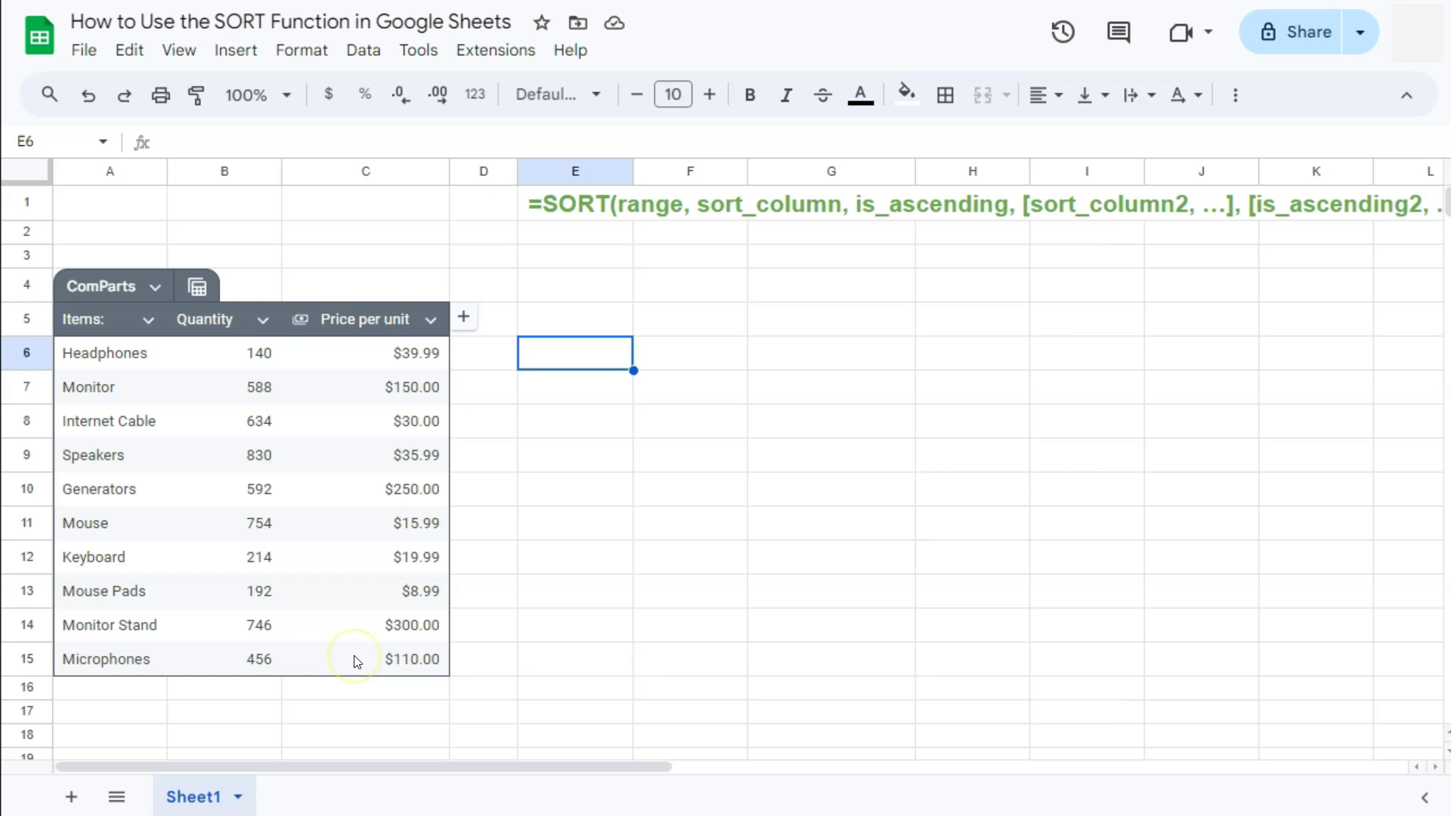
- Start a formula in E6 with =SORT( from the autocomplete suggestion, briefly viewing its help
{"action": "left_click", "coordinate": [594, 352]}
{"action": "type", "text": "=sort"}
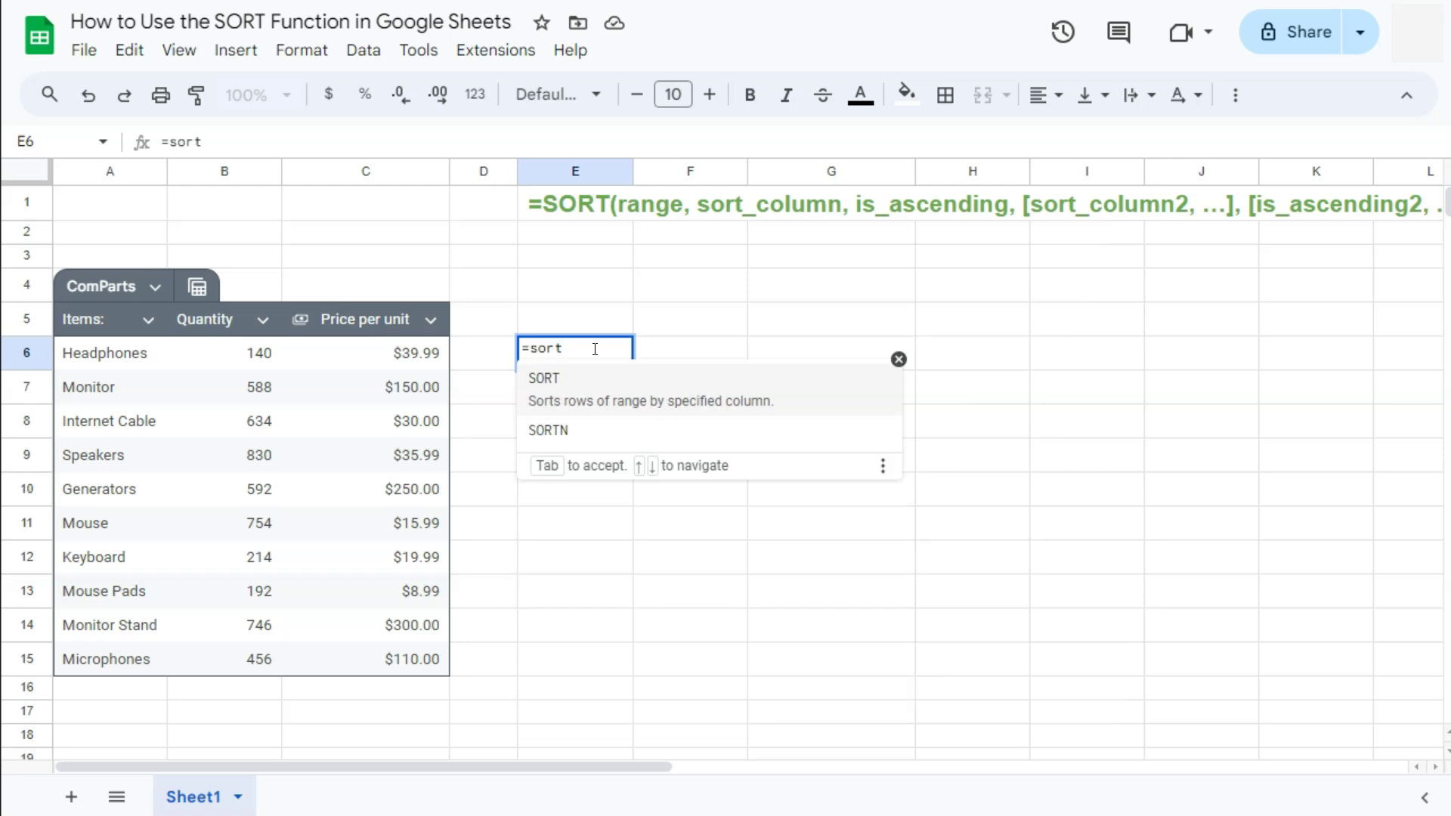
{"action": "left_click", "coordinate": [591, 392]}
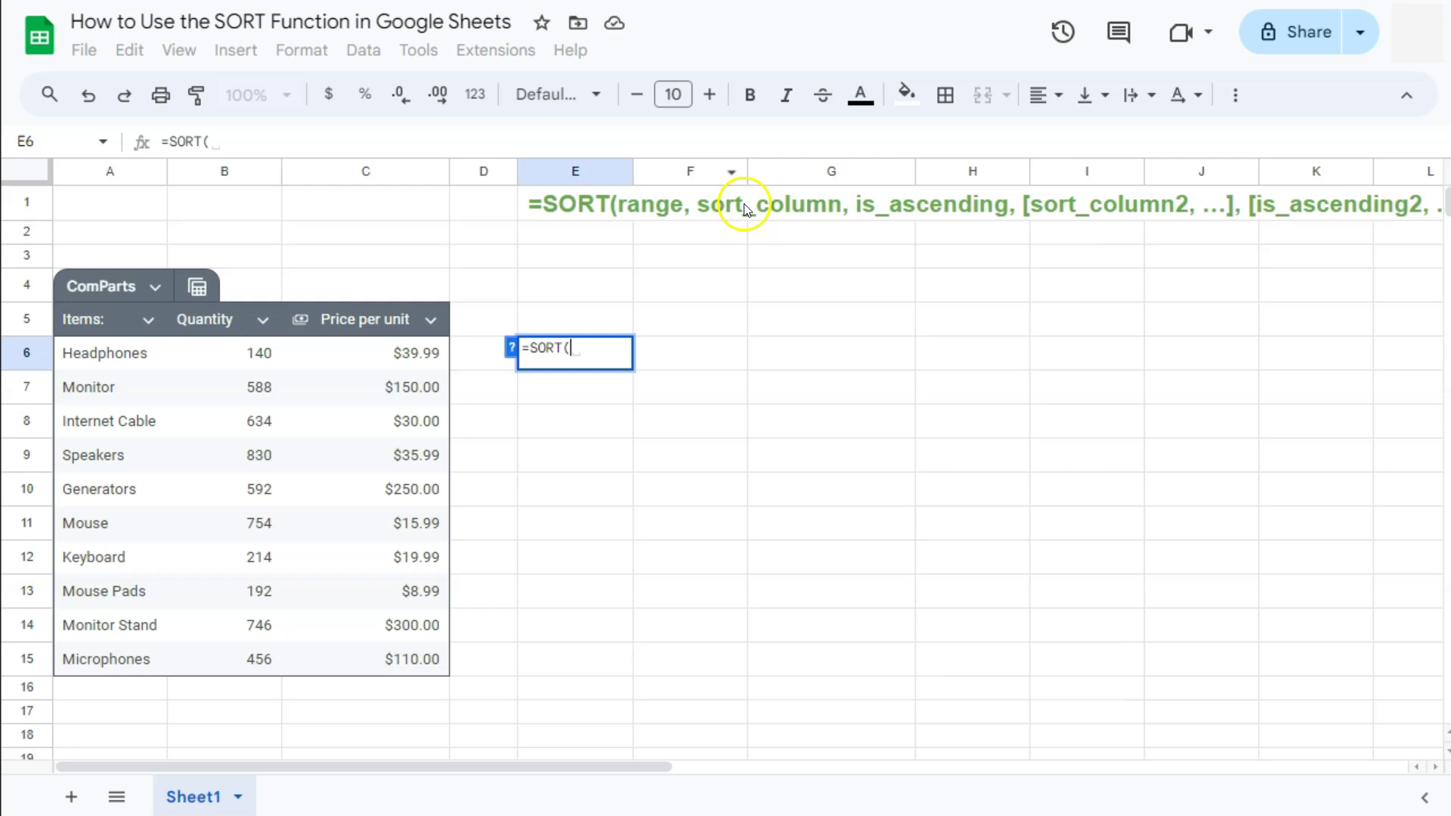
{"action": "left_click", "coordinate": [511, 348]}
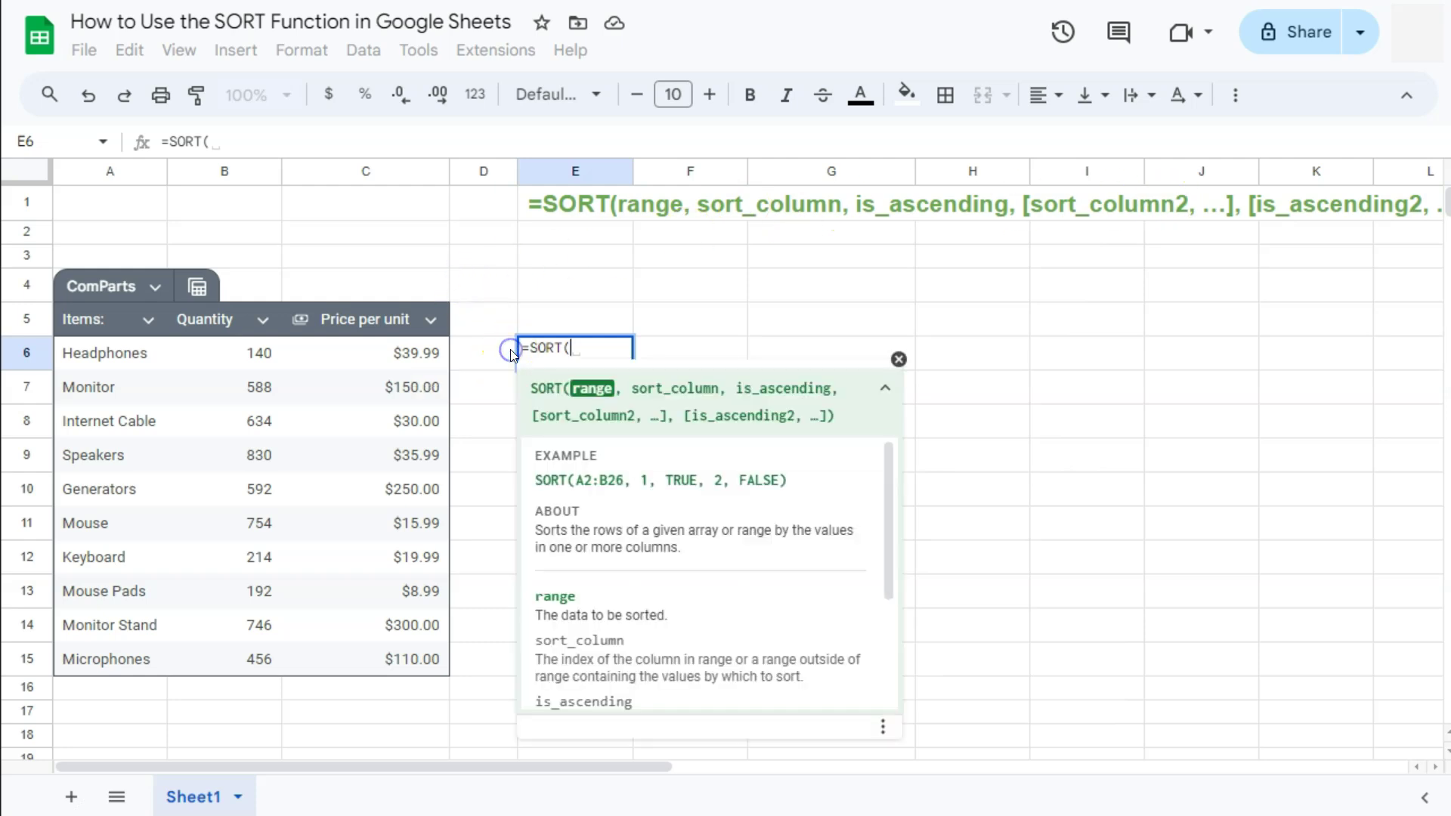
{"action": "left_click", "coordinate": [899, 360]}
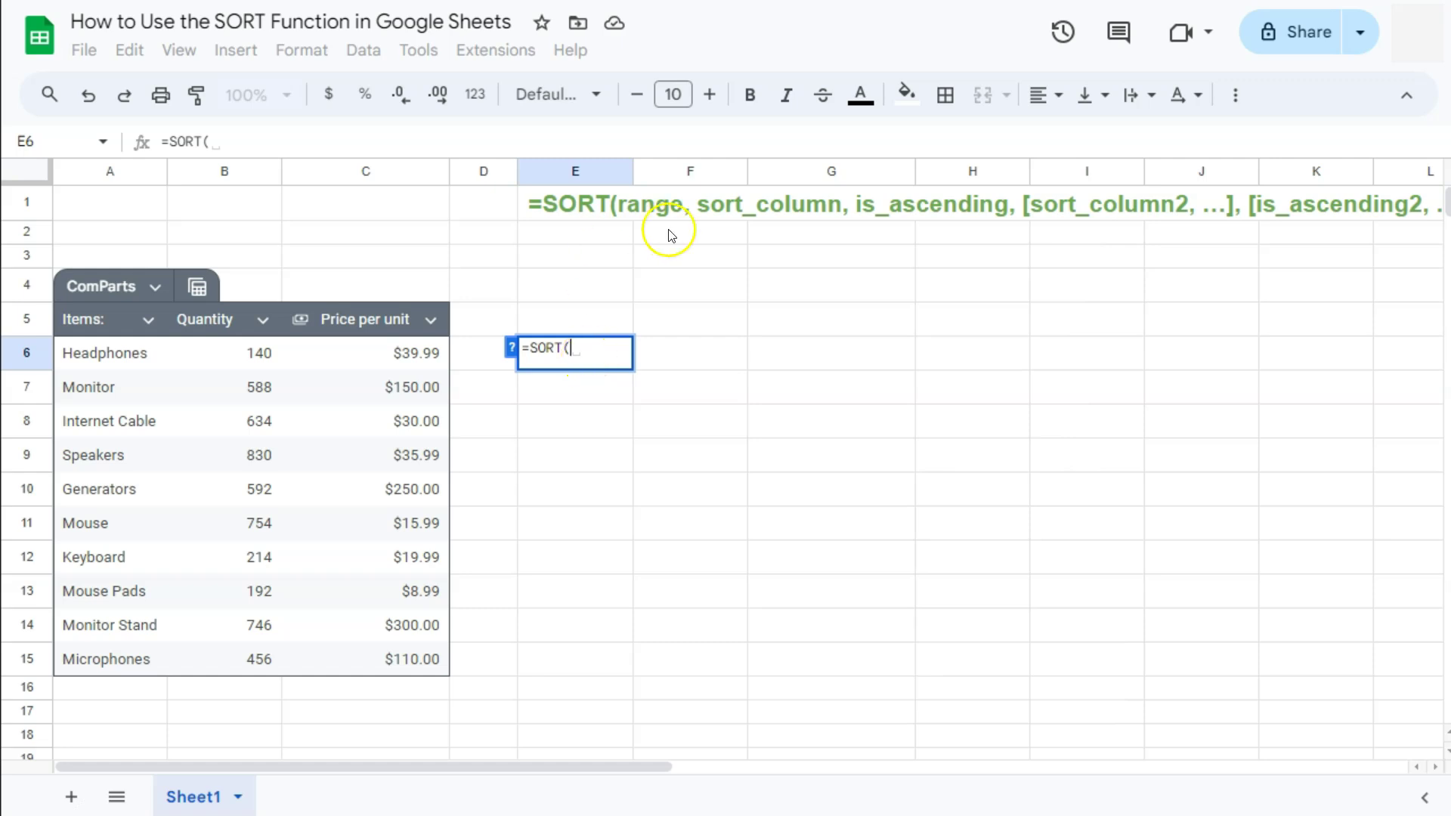
- Enter A6:C15 as the SORT data range, leaving =SORT(A6:C15, after trying a Quantity reference
{"action": "mouse_move", "coordinate": [104, 352]}
{"action": "left_mouse_down"}
{"action": "mouse_move", "coordinate": [372, 506]}
{"action": "mouse_move", "coordinate": [390, 656]}
{"action": "left_mouse_up"}
{"action": "type", "text": ","}
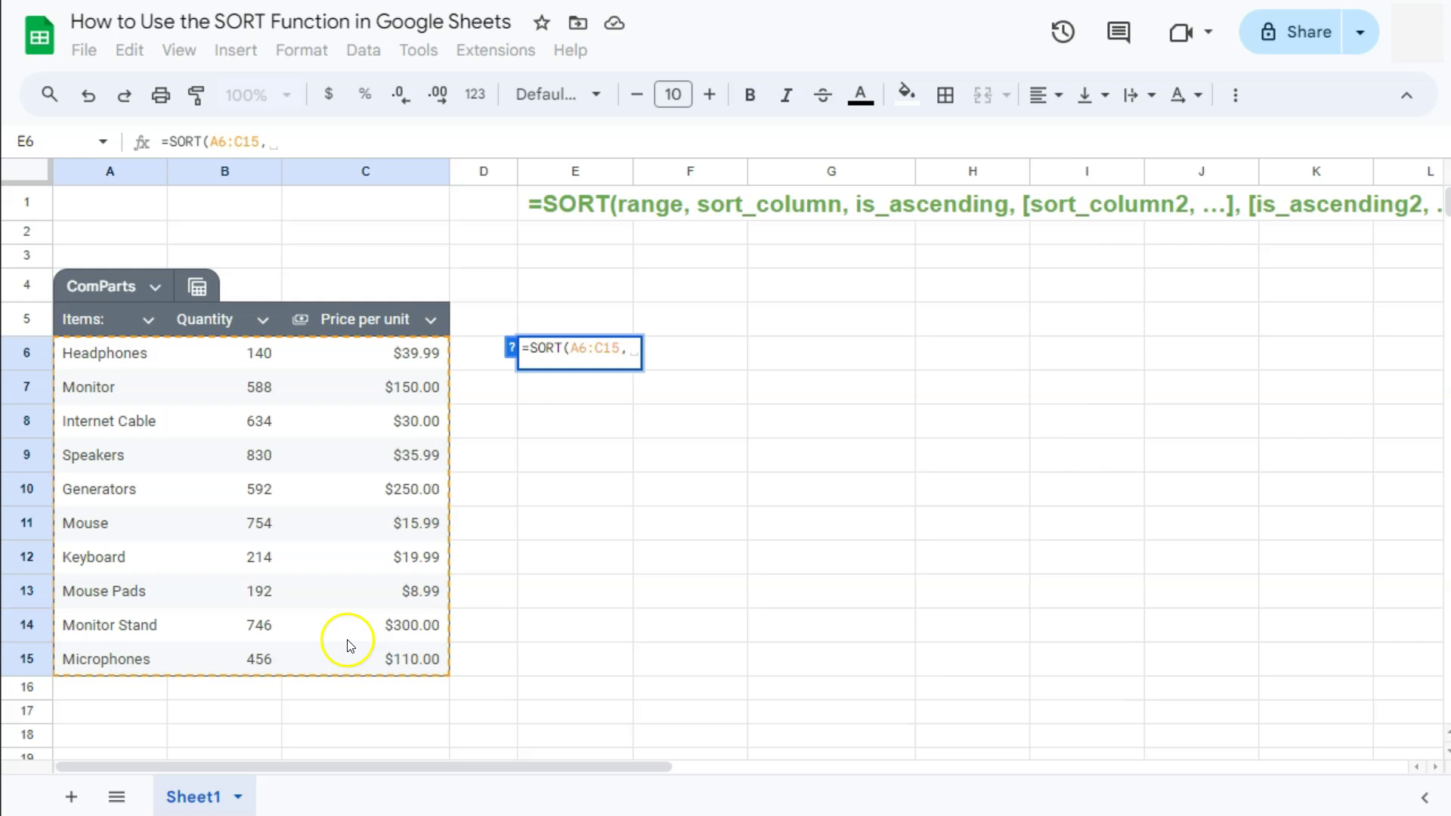
{"action": "left_click", "coordinate": [252, 367]}
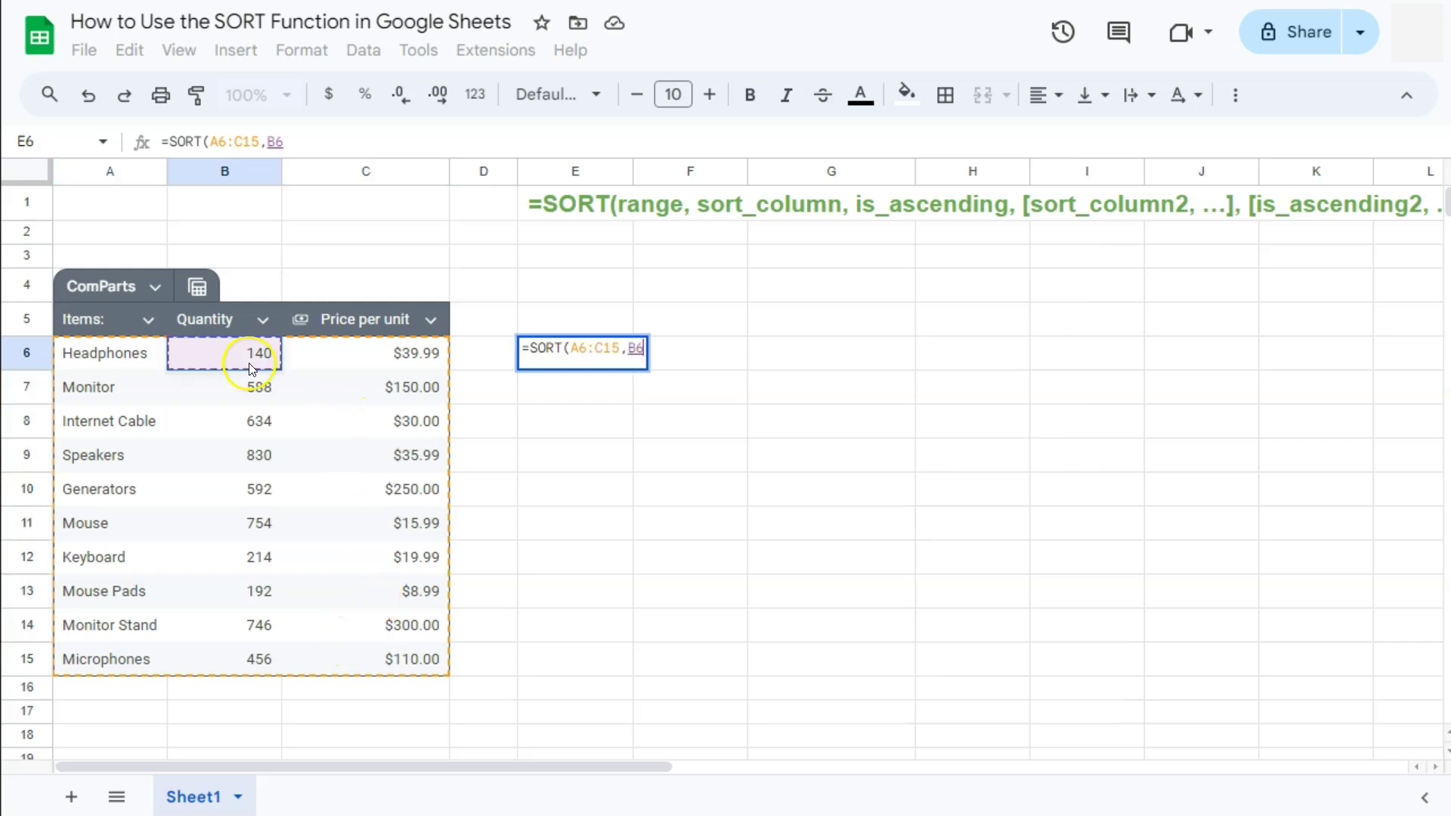
{"action": "left_click_drag", "start_coordinate": [248, 362], "coordinate": [244, 655]}
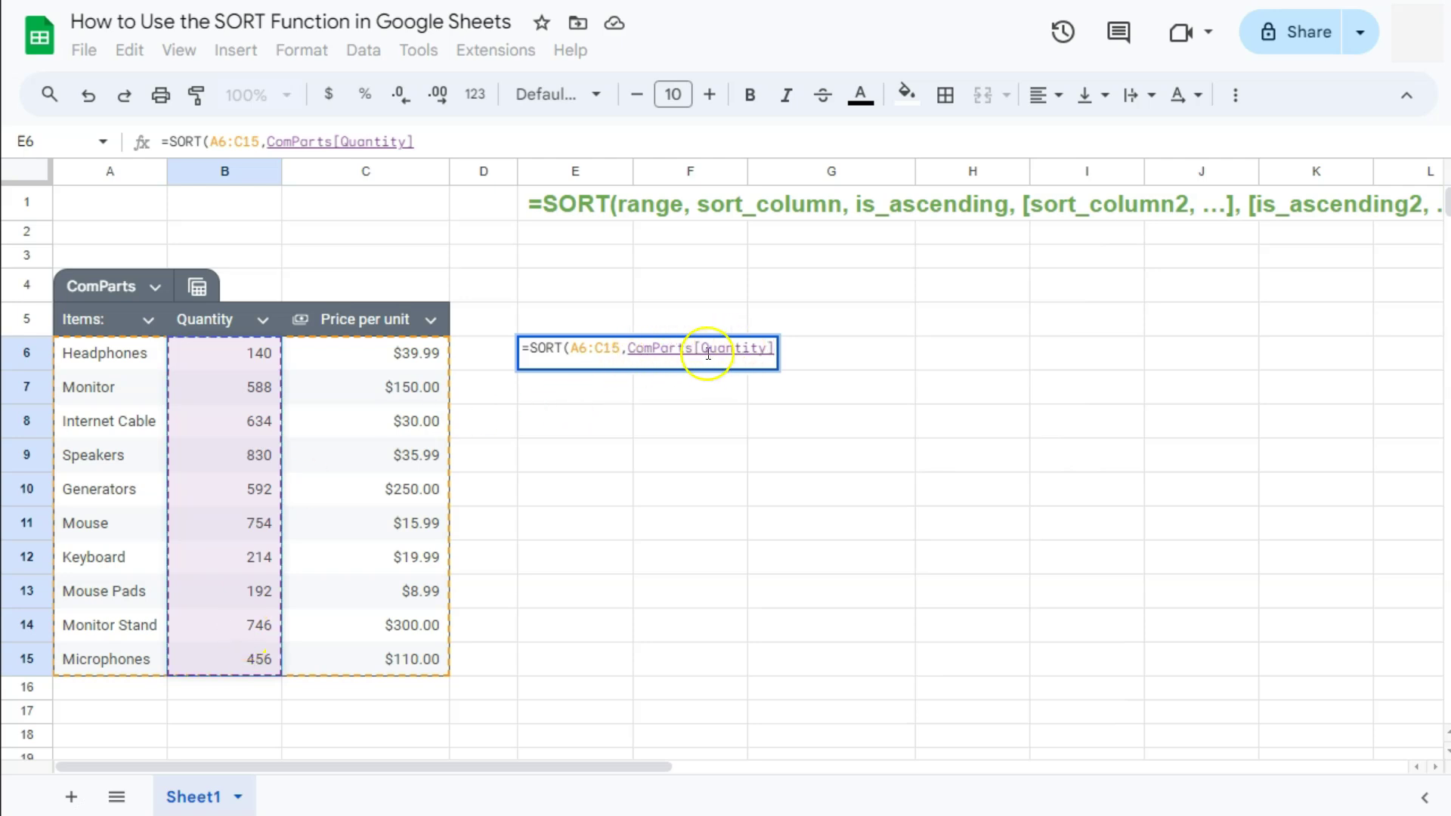
{"action": "left_click_drag", "start_coordinate": [774, 348], "coordinate": [630, 352]}
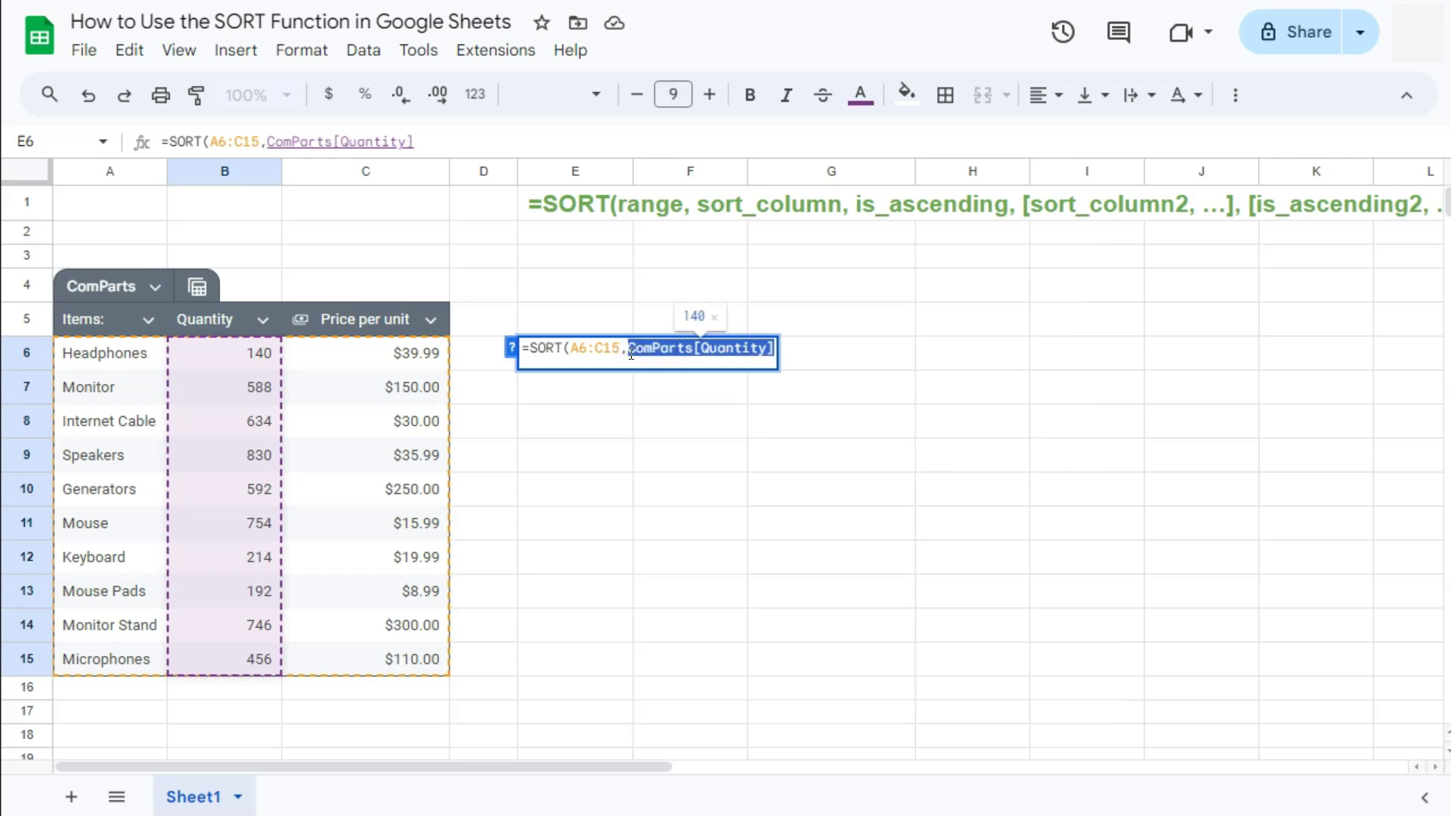
{"action": "type", "text": "2"}
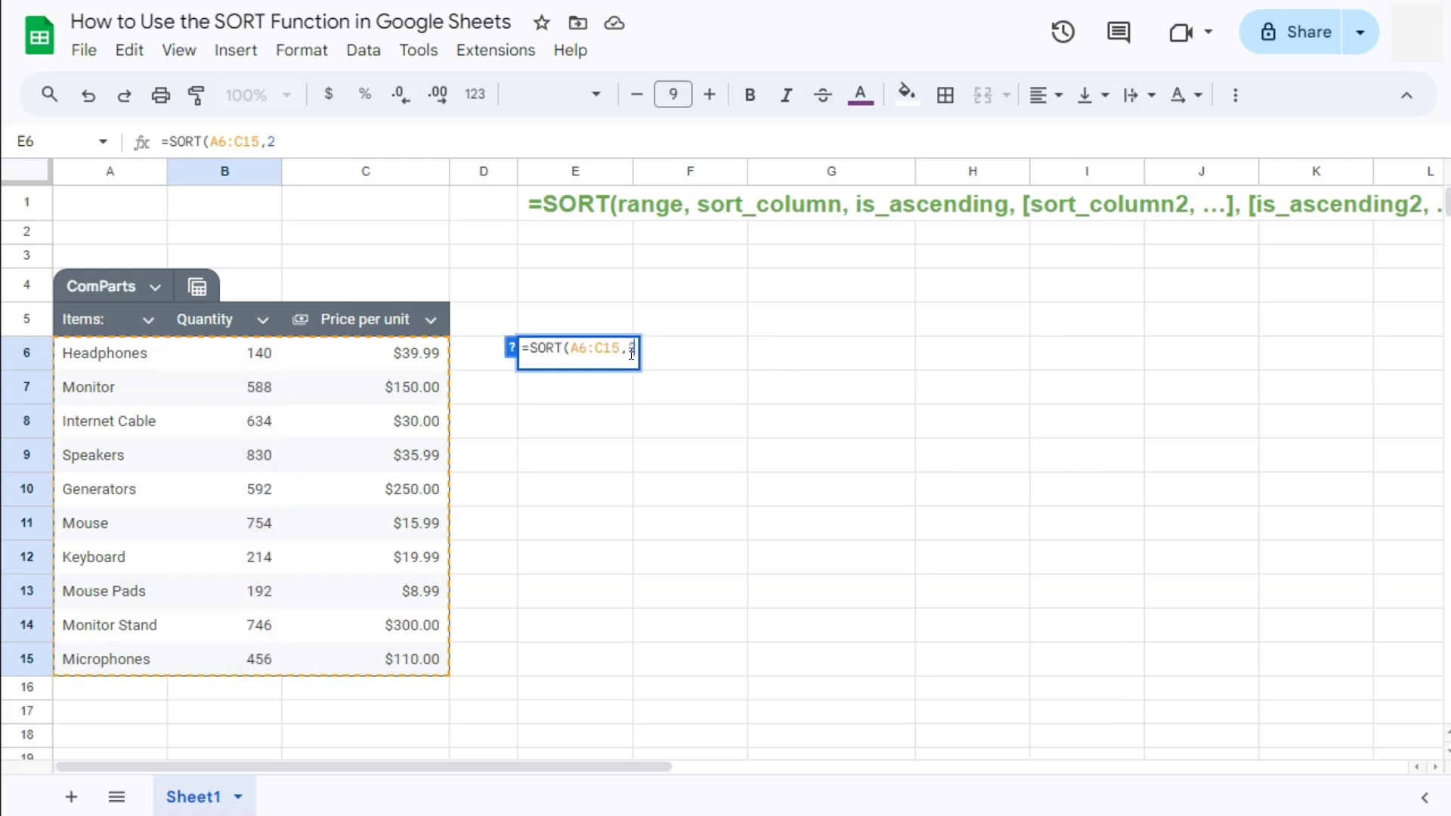
{"action": "key", "text": "BackSpace"}
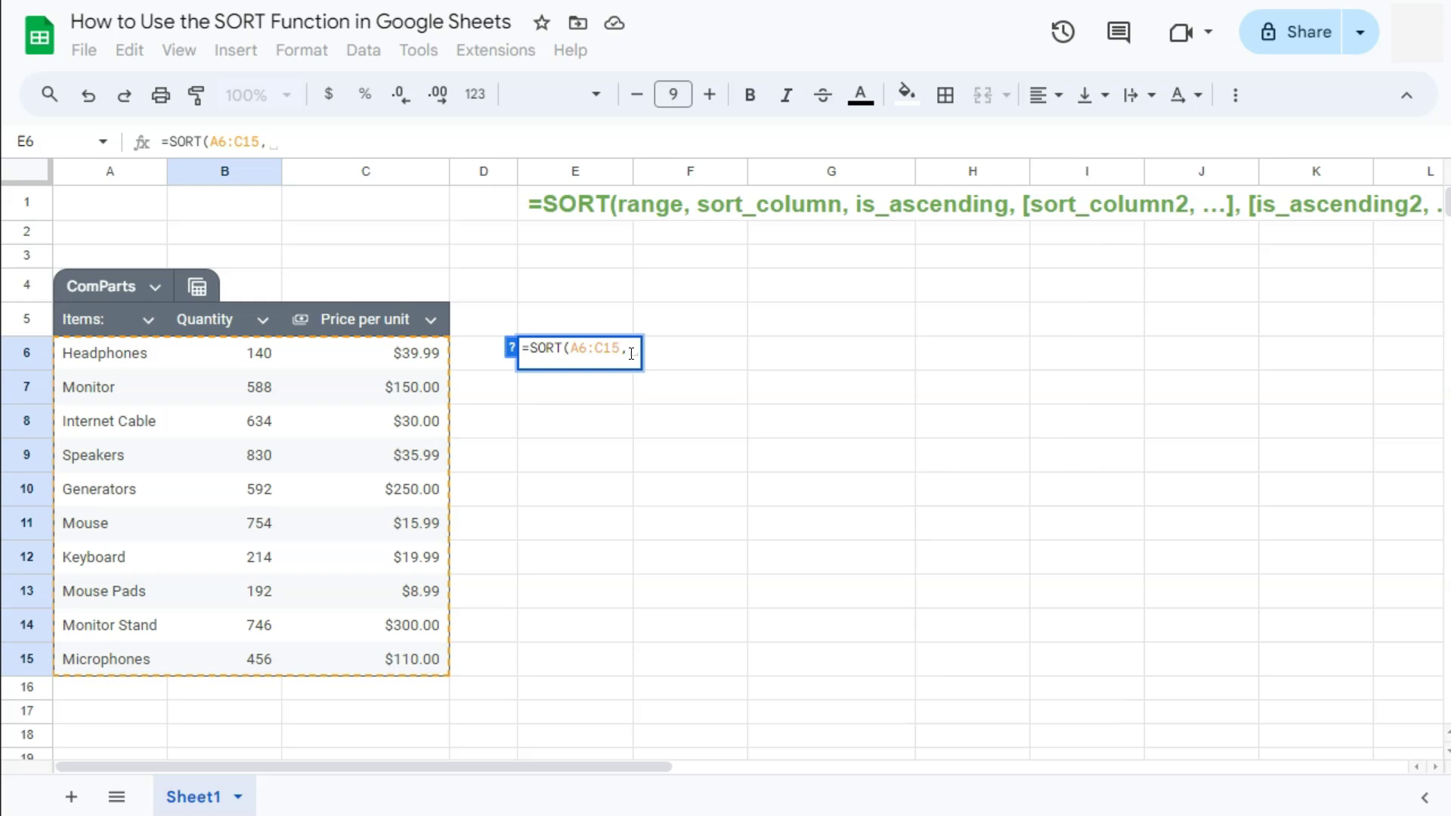
- Finish the formula as =SORT(A6:C15,3,0), listing items from $300.00 down to $8.99
{"action": "type", "text": "3"}
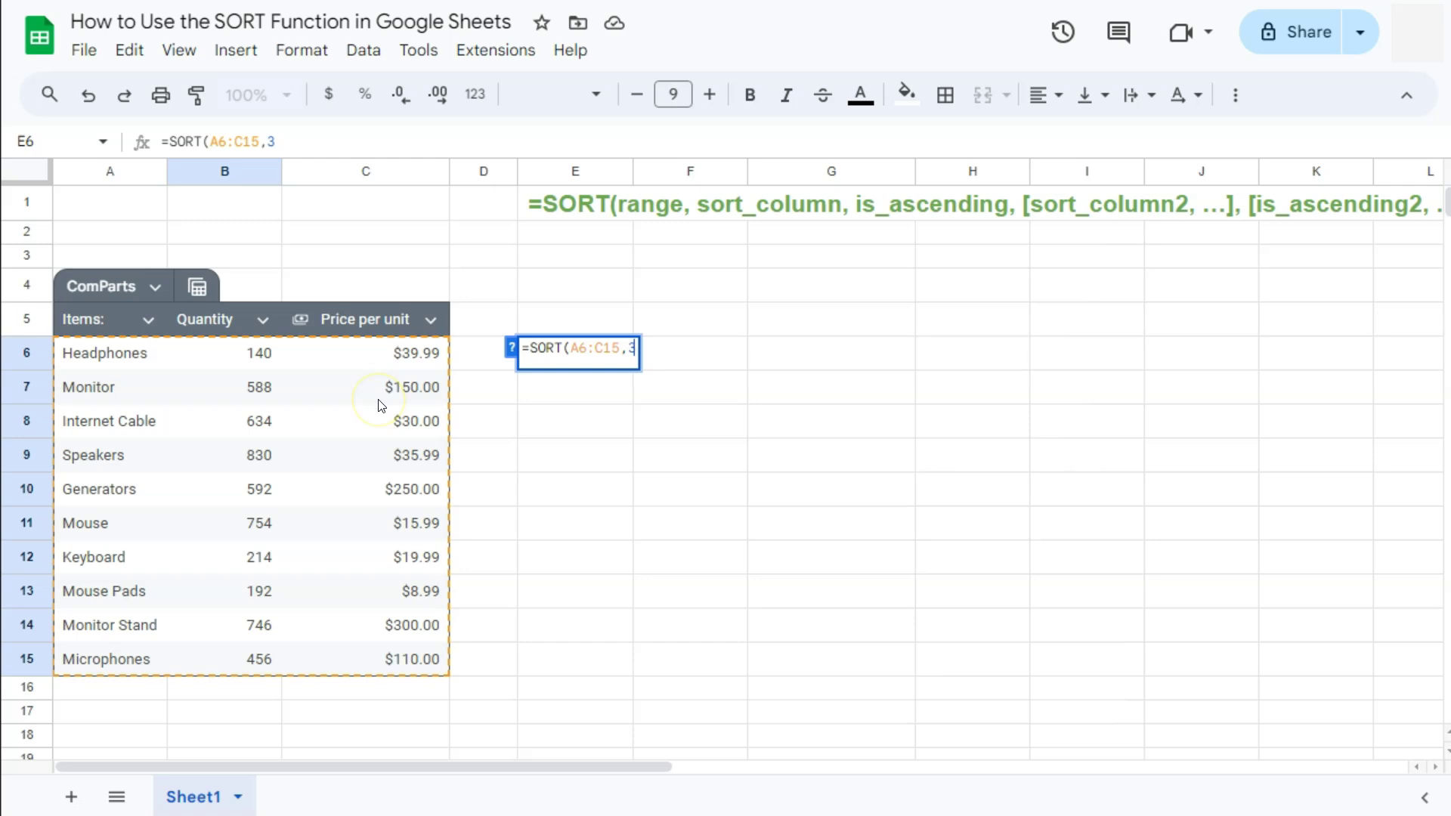
{"action": "type", "text": ","}
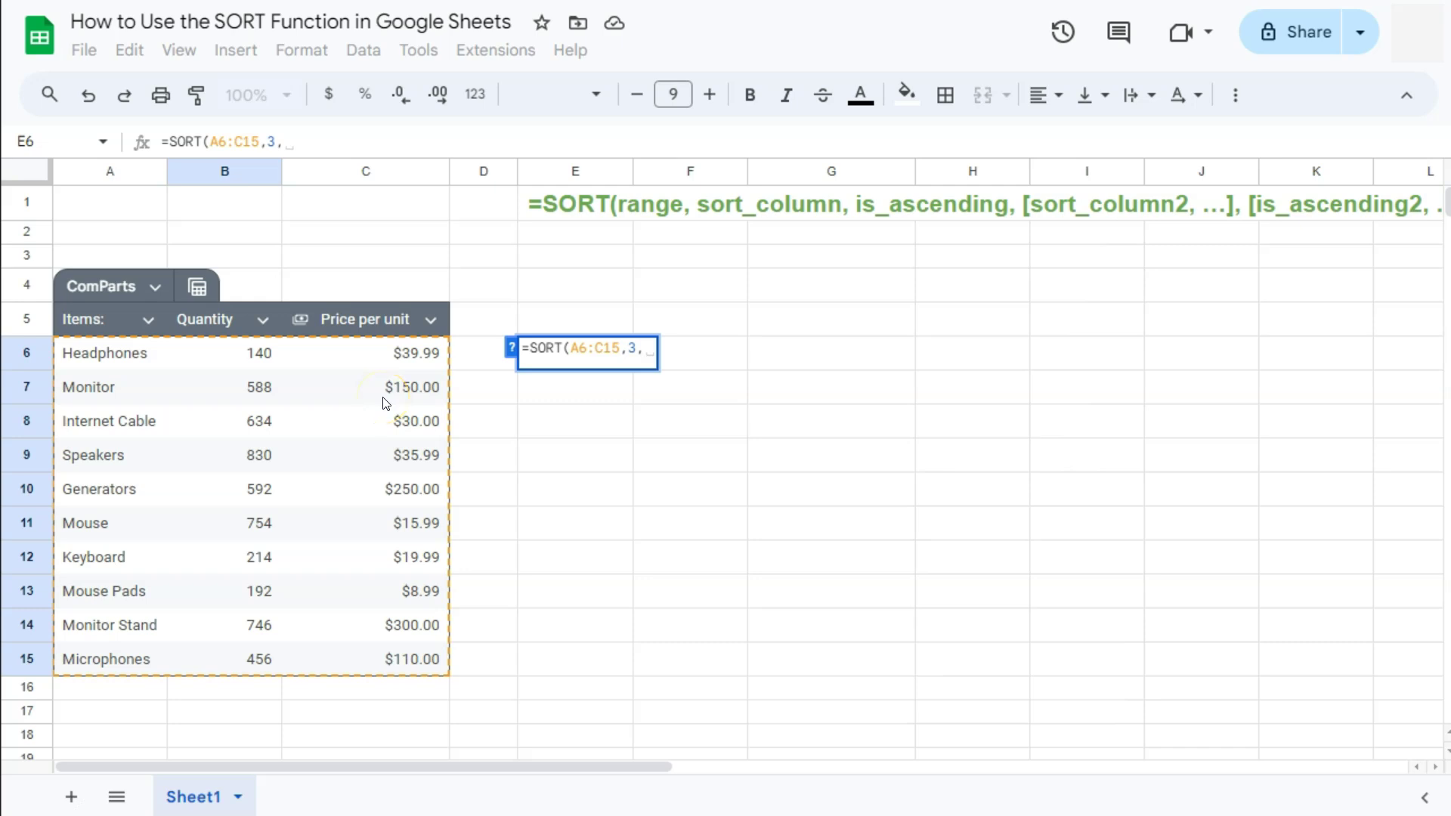
{"action": "type", "text": "0"}
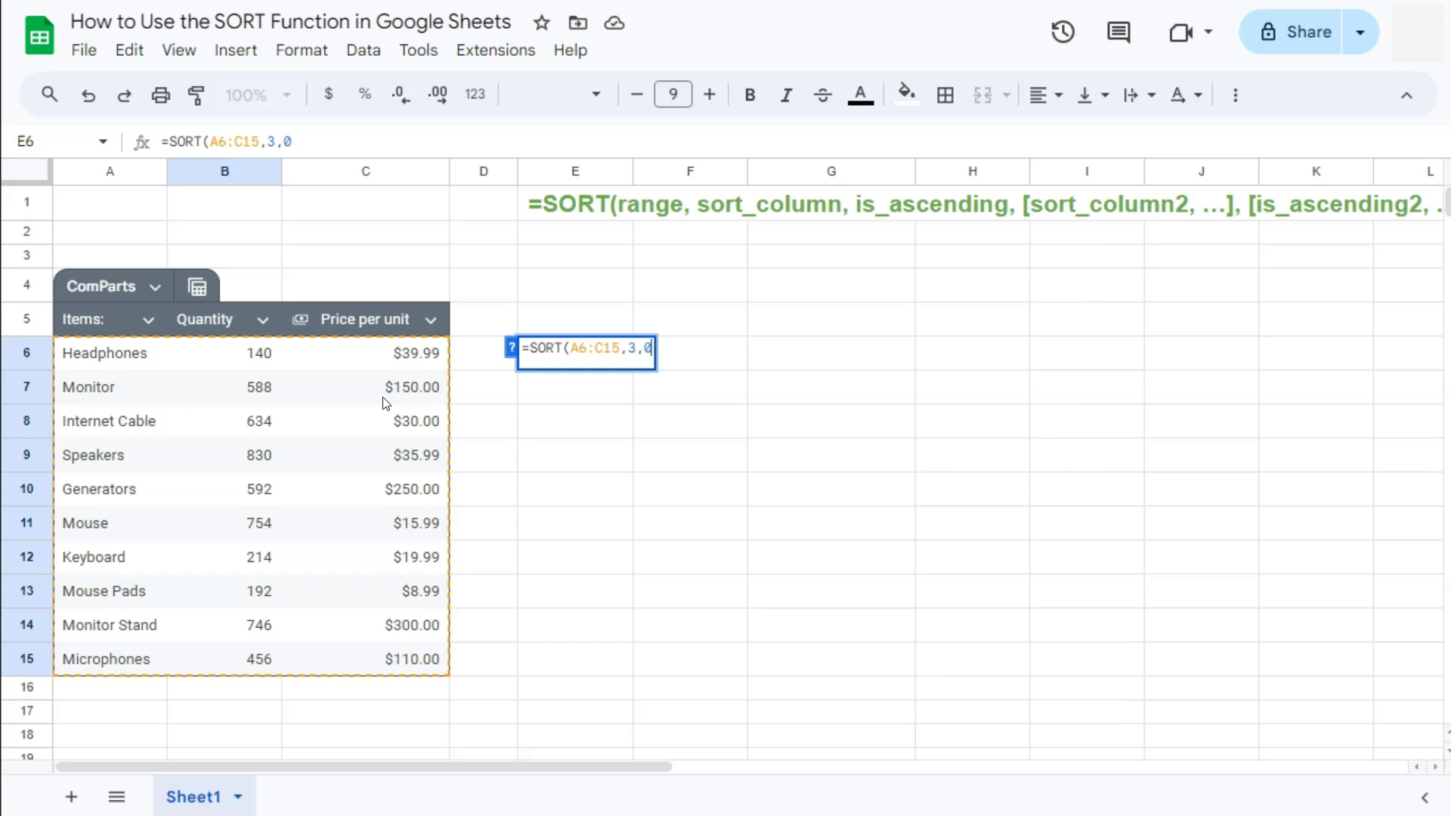
{"action": "key", "text": "Return"}
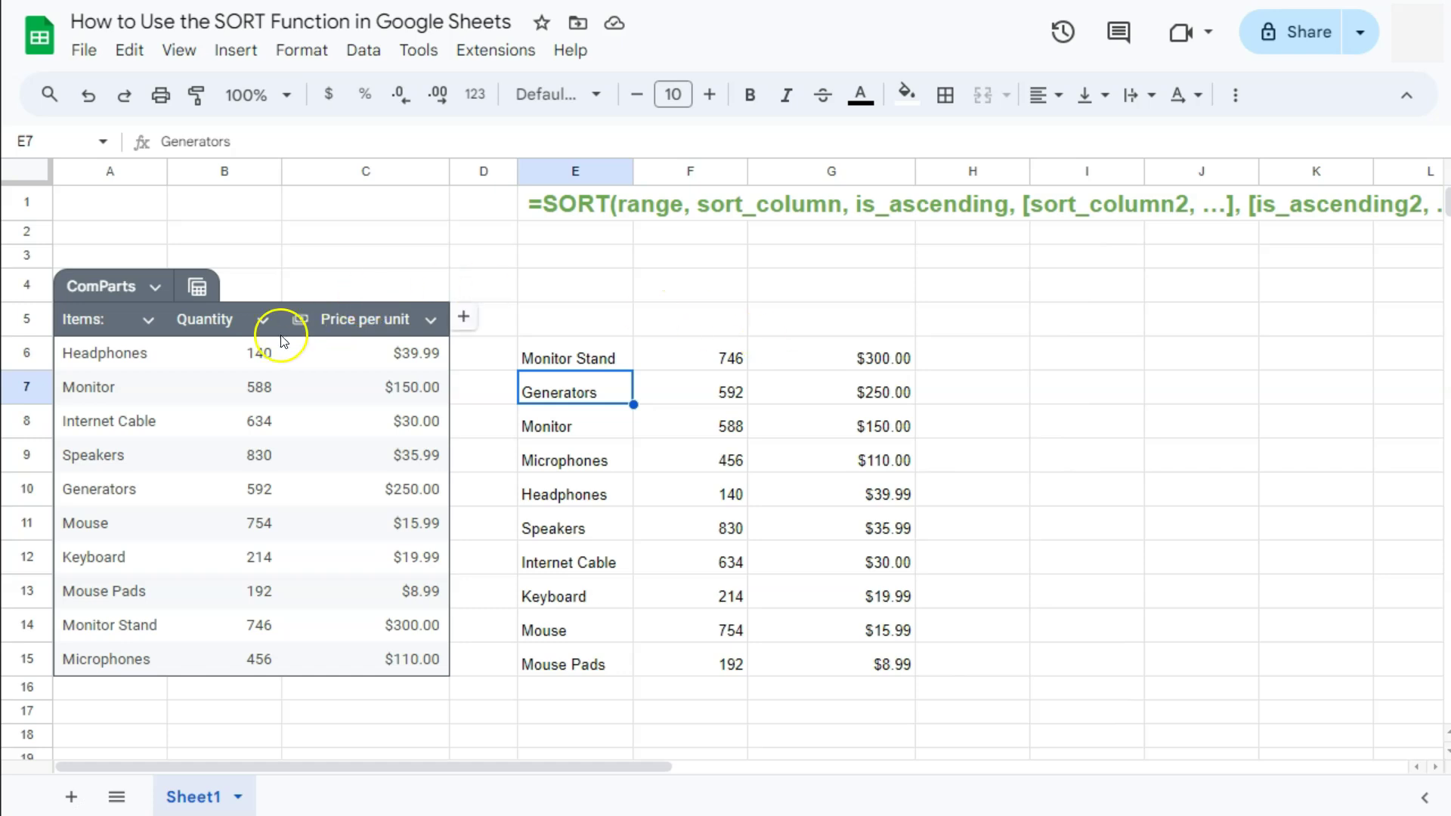
- Select cell B6 in the Quantity column
{"action": "left_click", "coordinate": [230, 353]}
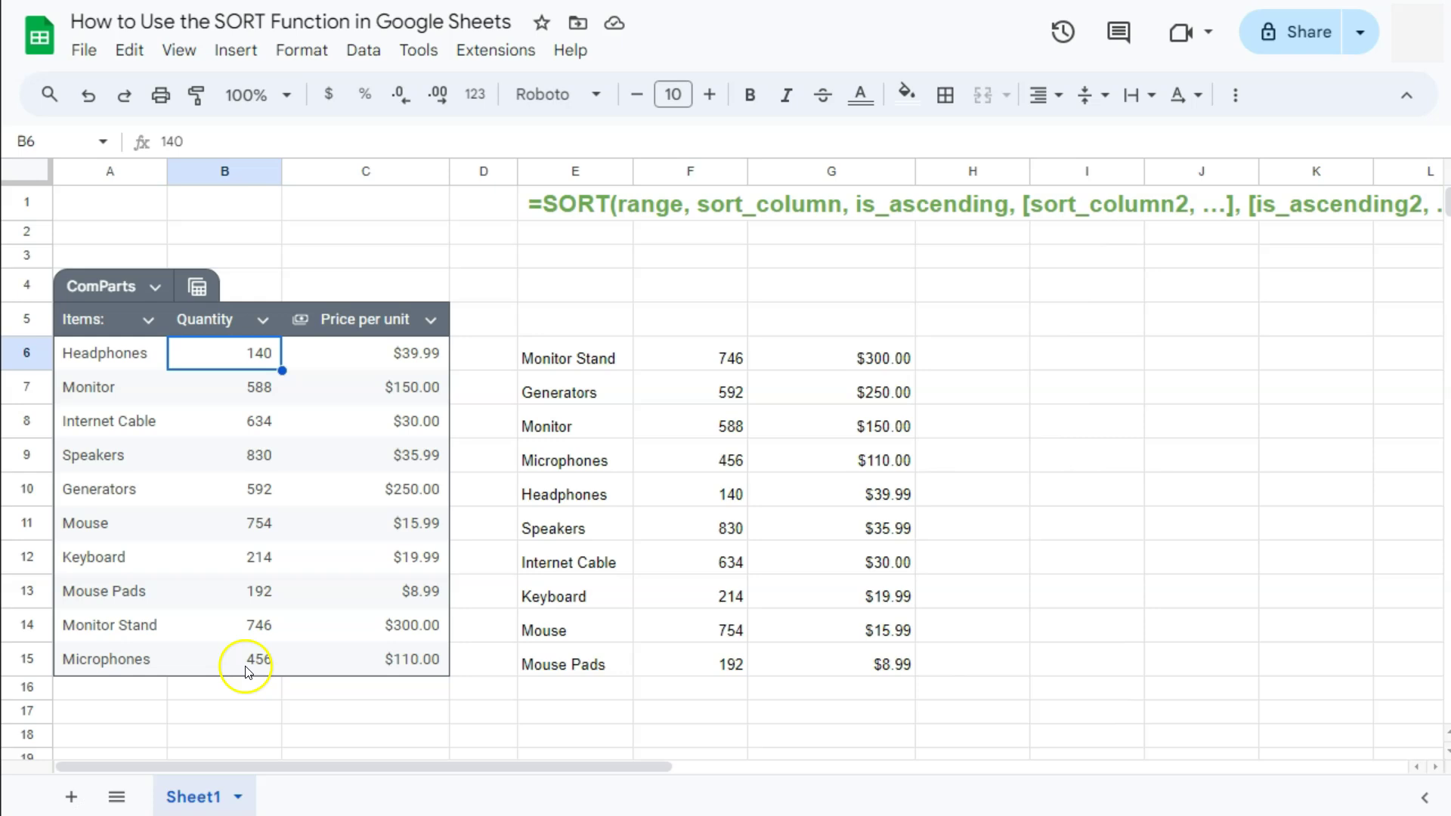
- Change E6 to =SORT(A6:C15,ComParts[Quantity],True), ordering rows by quantity from 140 to 830
{"action": "double_click", "coordinate": [566, 349]}
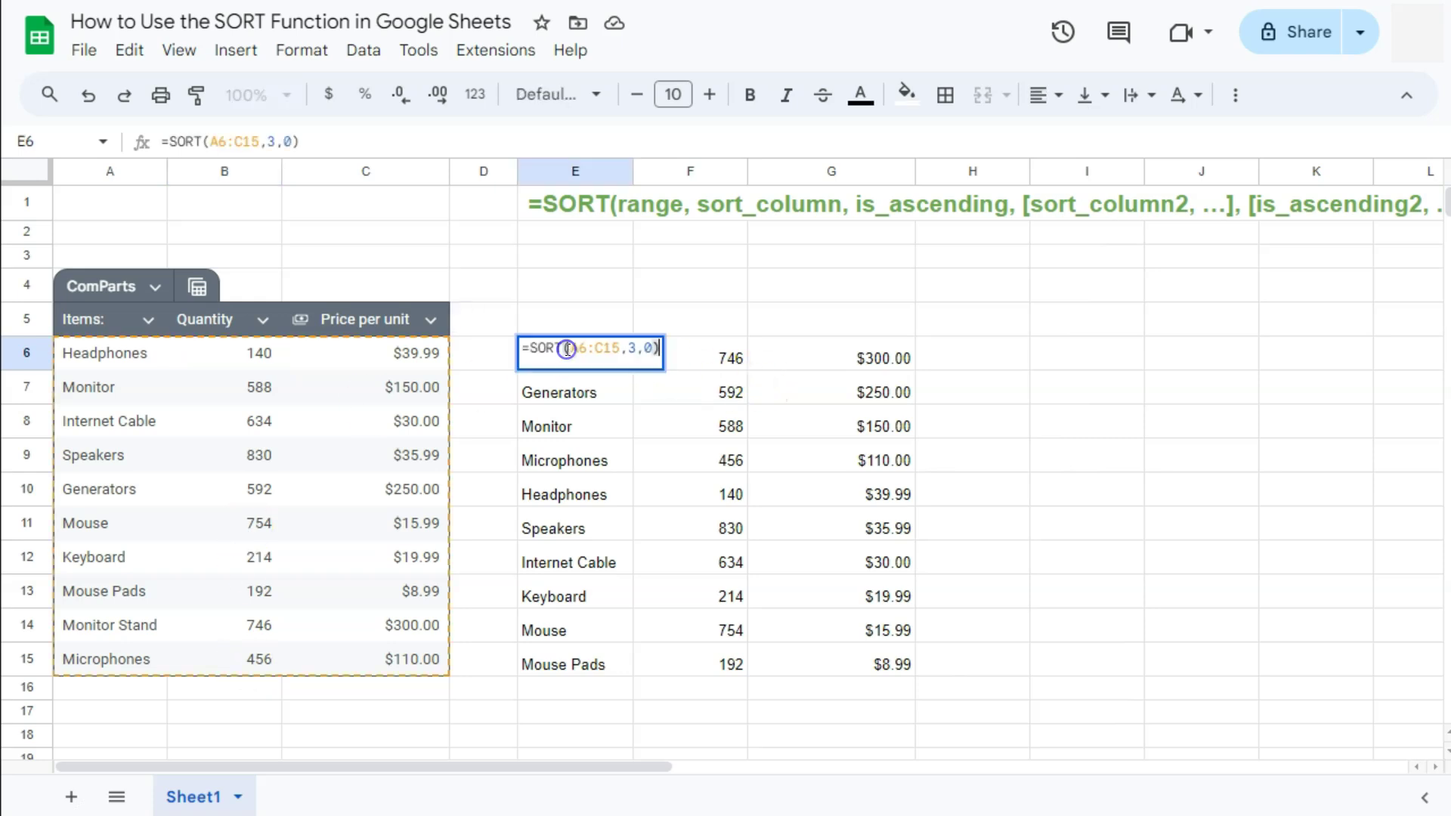
{"action": "left_click", "coordinate": [637, 365]}
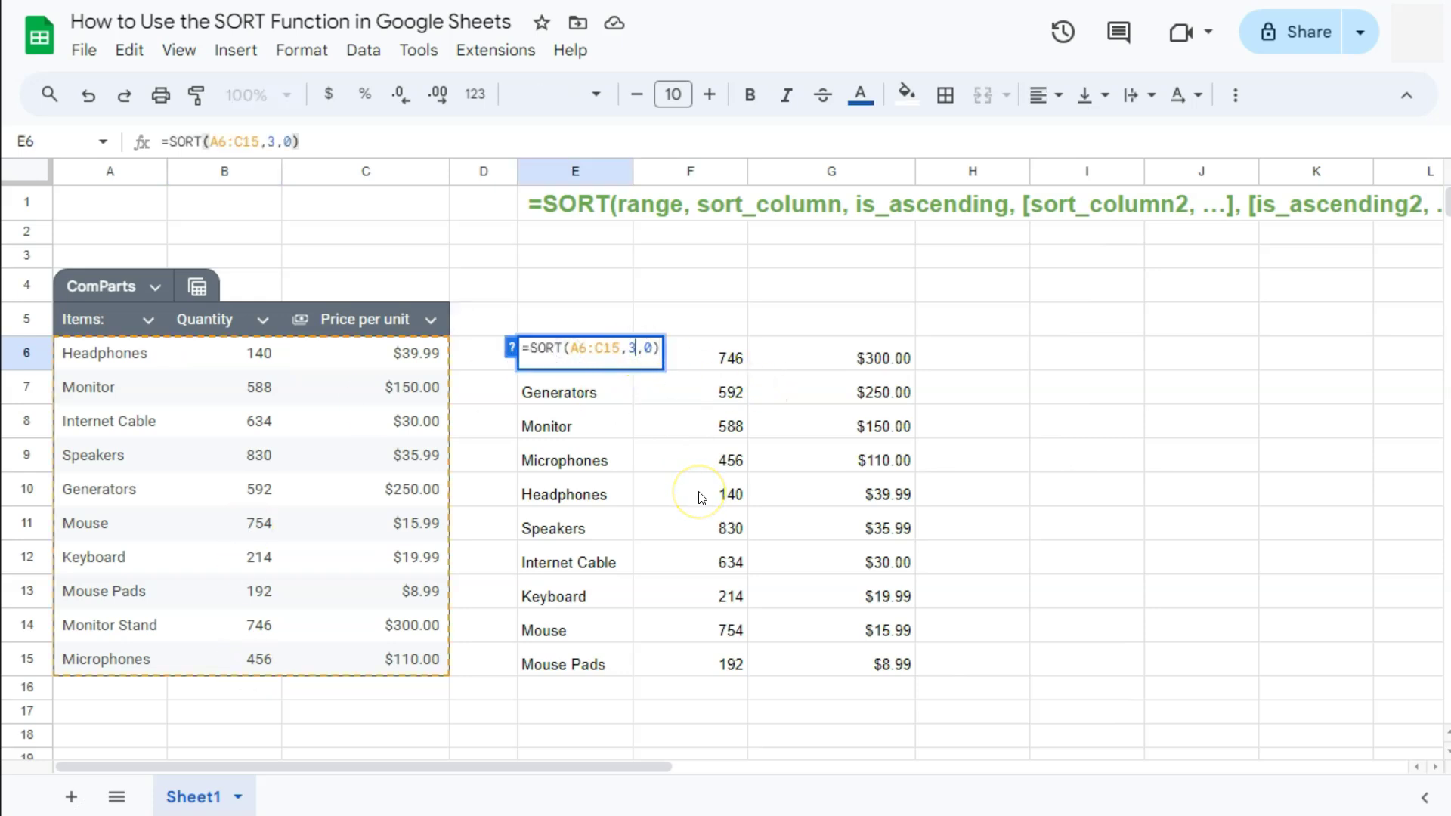
{"action": "key", "text": "BackSpace"}
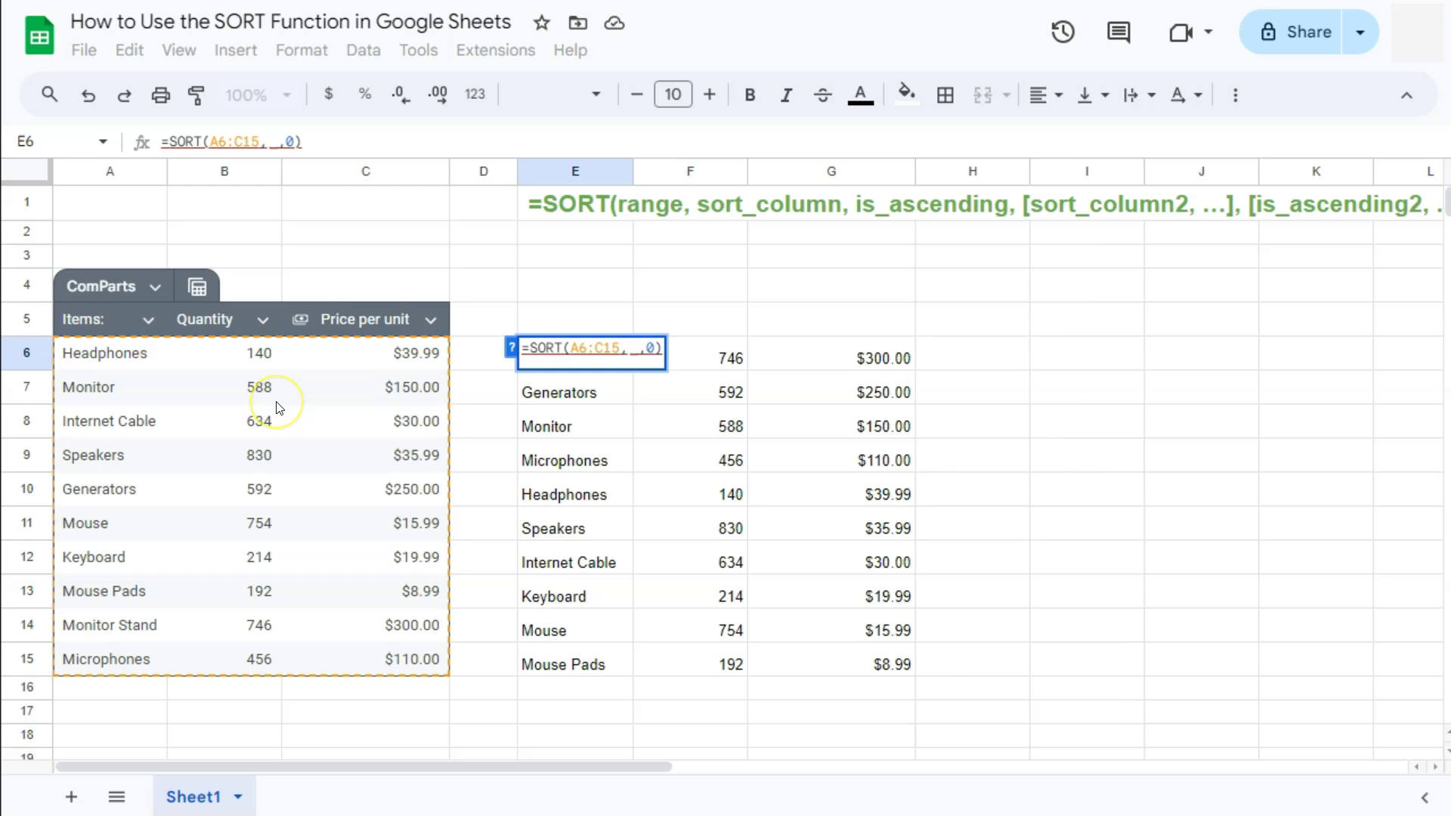
{"action": "left_click_drag", "start_coordinate": [259, 352], "coordinate": [255, 657]}
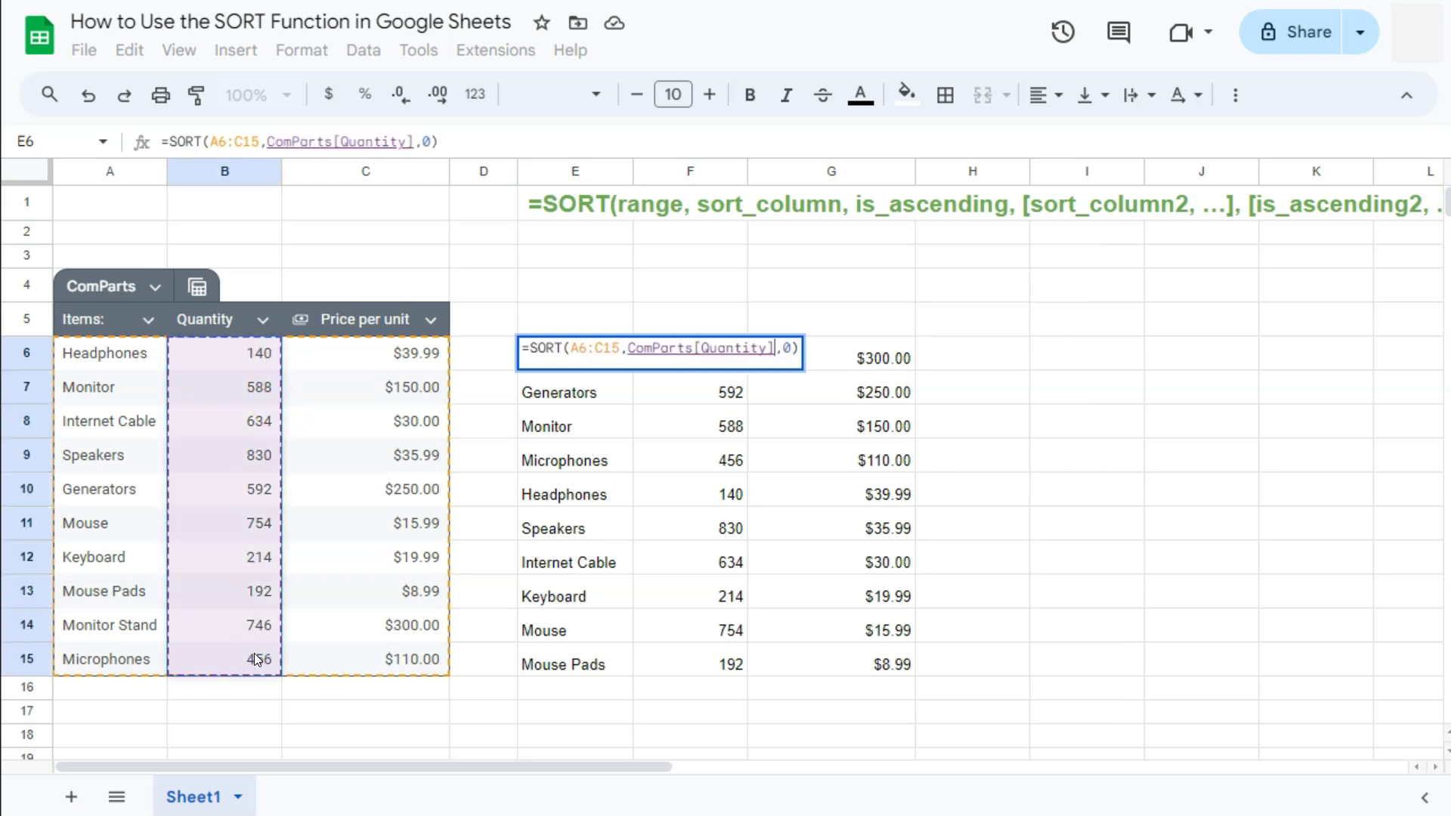
{"action": "left_click", "coordinate": [790, 352]}
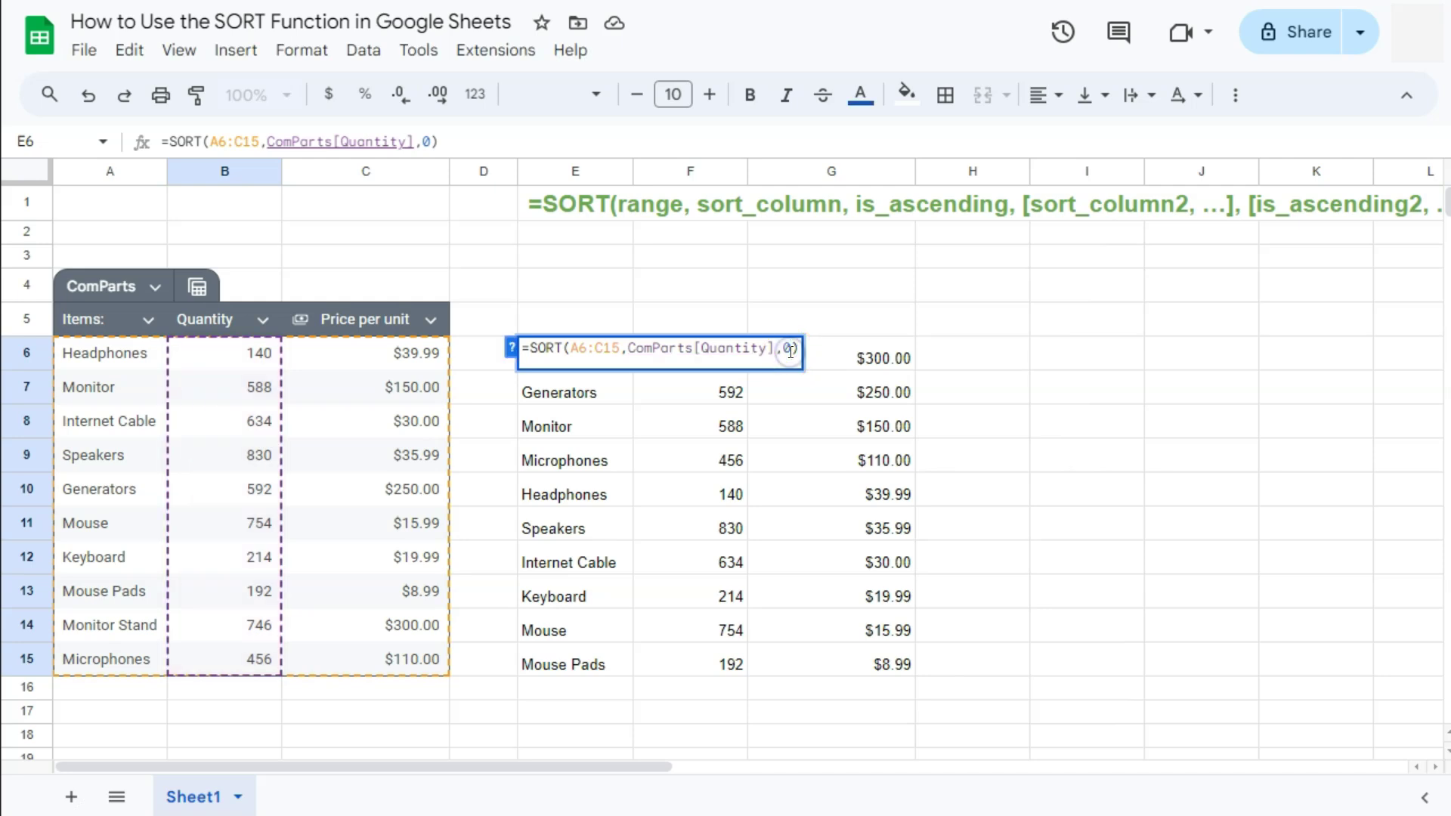
{"action": "key", "text": "BackSpace"}
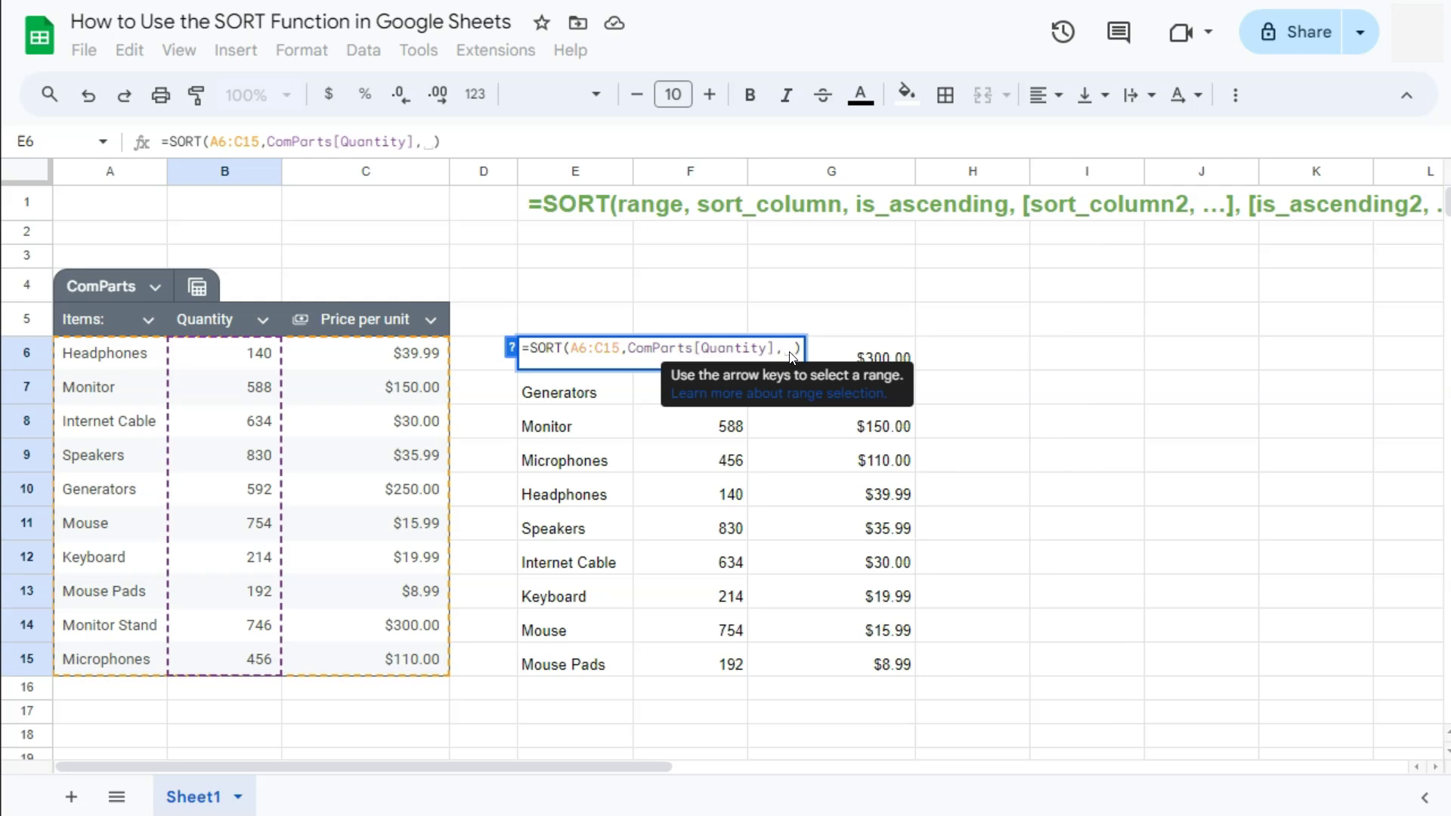
{"action": "type", "text": "True"}
{"action": "key", "text": "Return"}
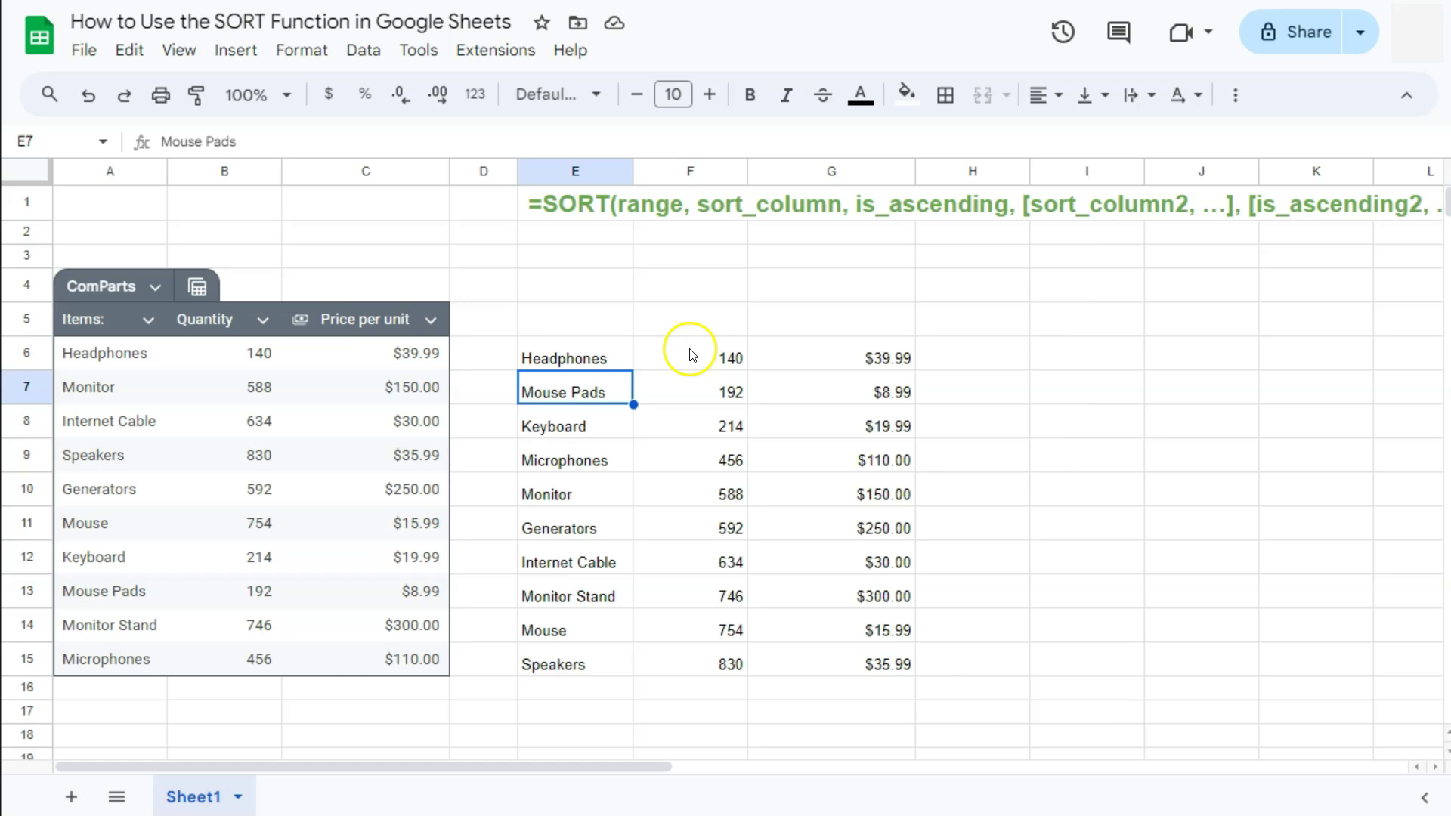
- Select the sorted output, ending on the E6:G15 formula results
{"action": "left_click_drag", "start_coordinate": [691, 351], "coordinate": [685, 658]}
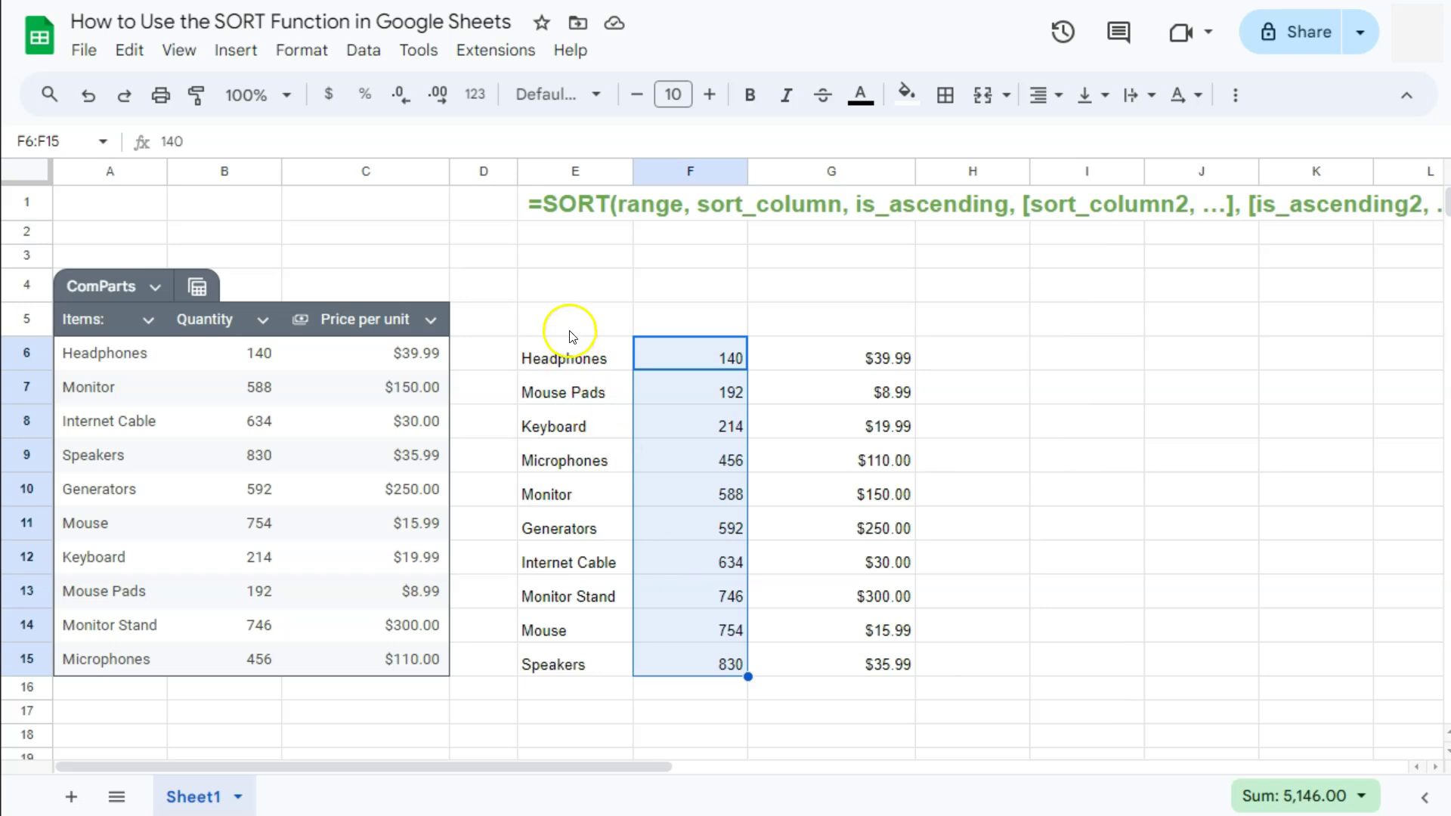
{"action": "left_click_drag", "start_coordinate": [563, 323], "coordinate": [836, 671]}
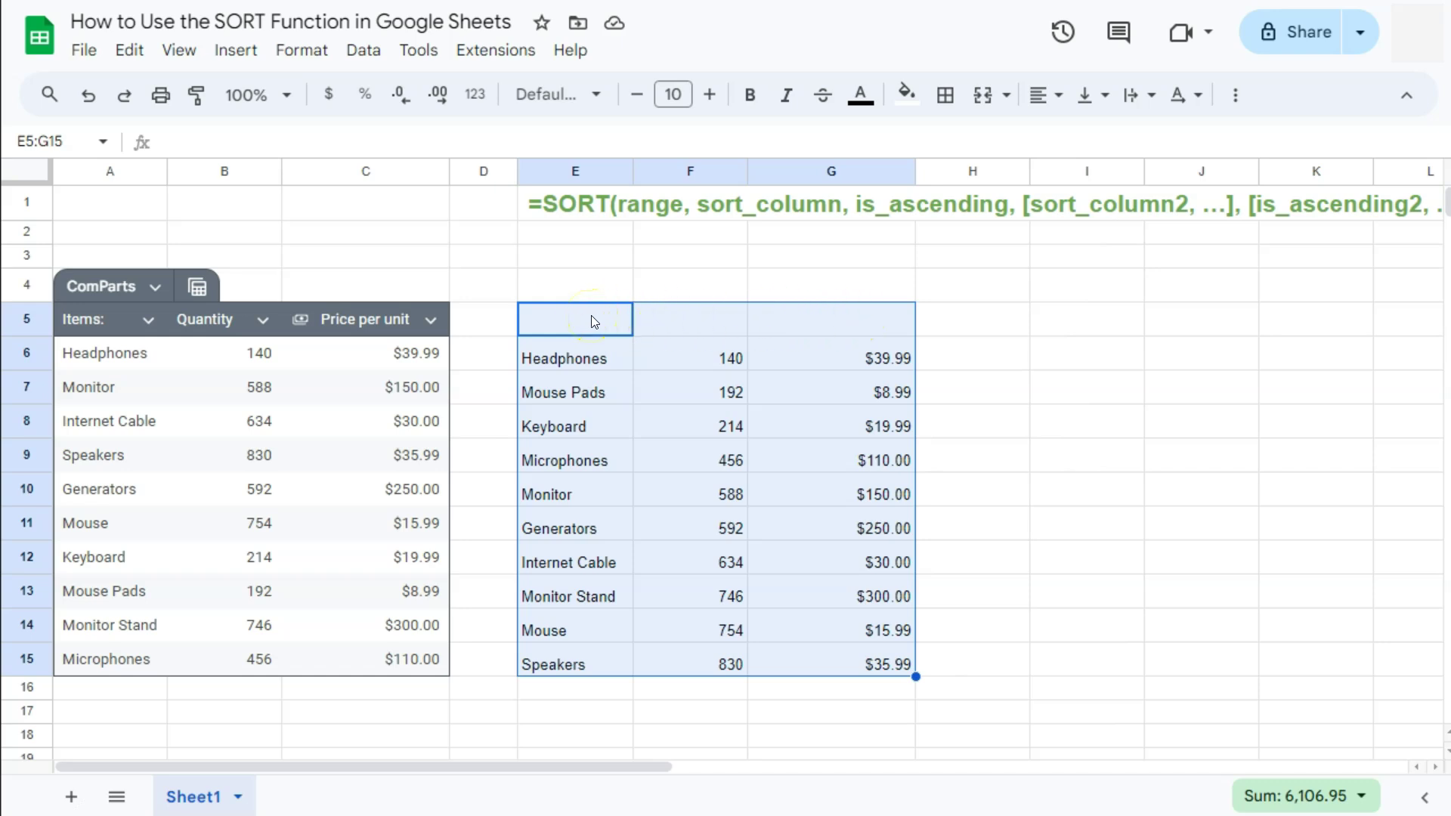
{"action": "left_click_drag", "start_coordinate": [610, 354], "coordinate": [825, 672]}
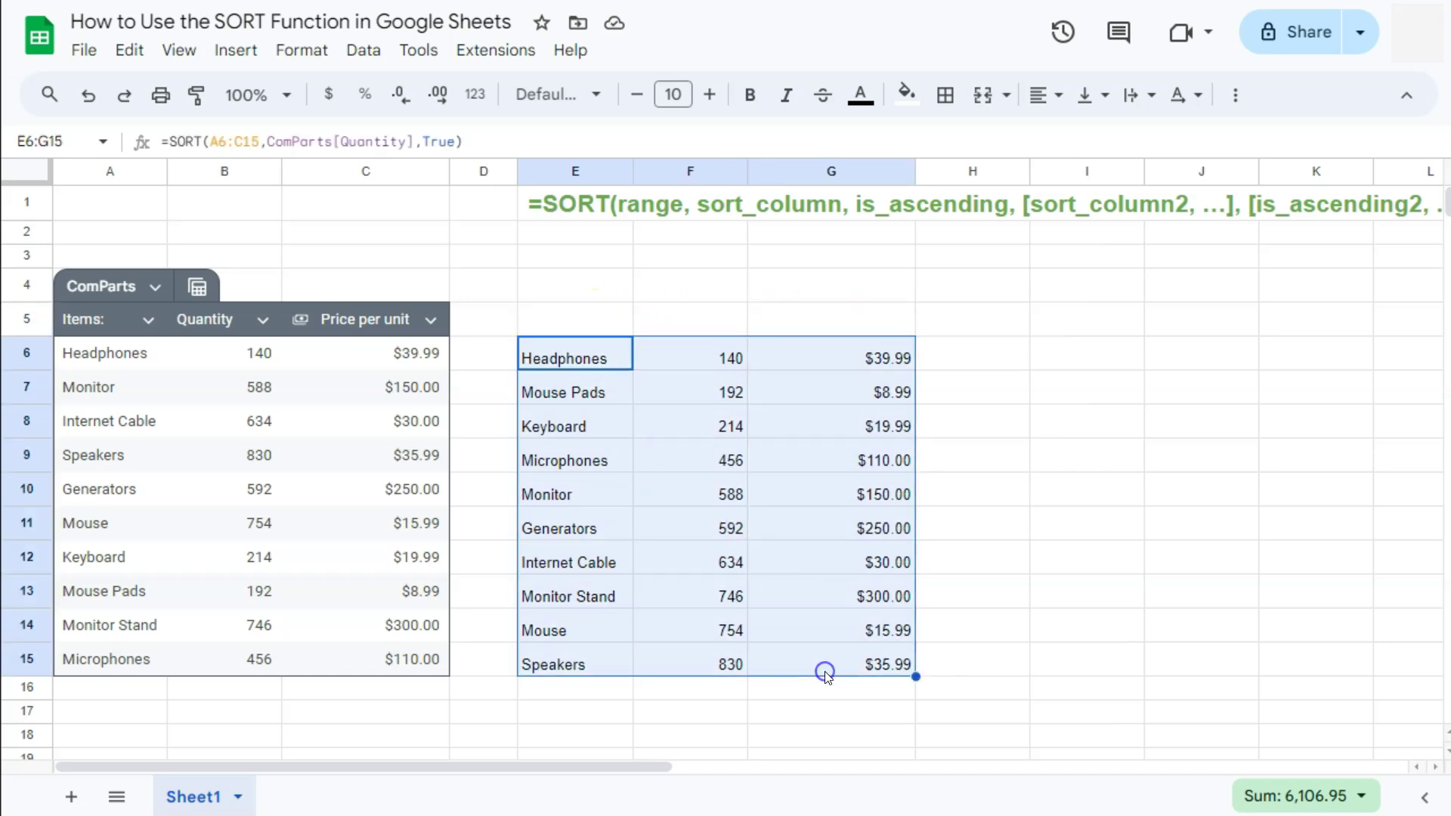
{"action": "left_click", "coordinate": [352, 52]}
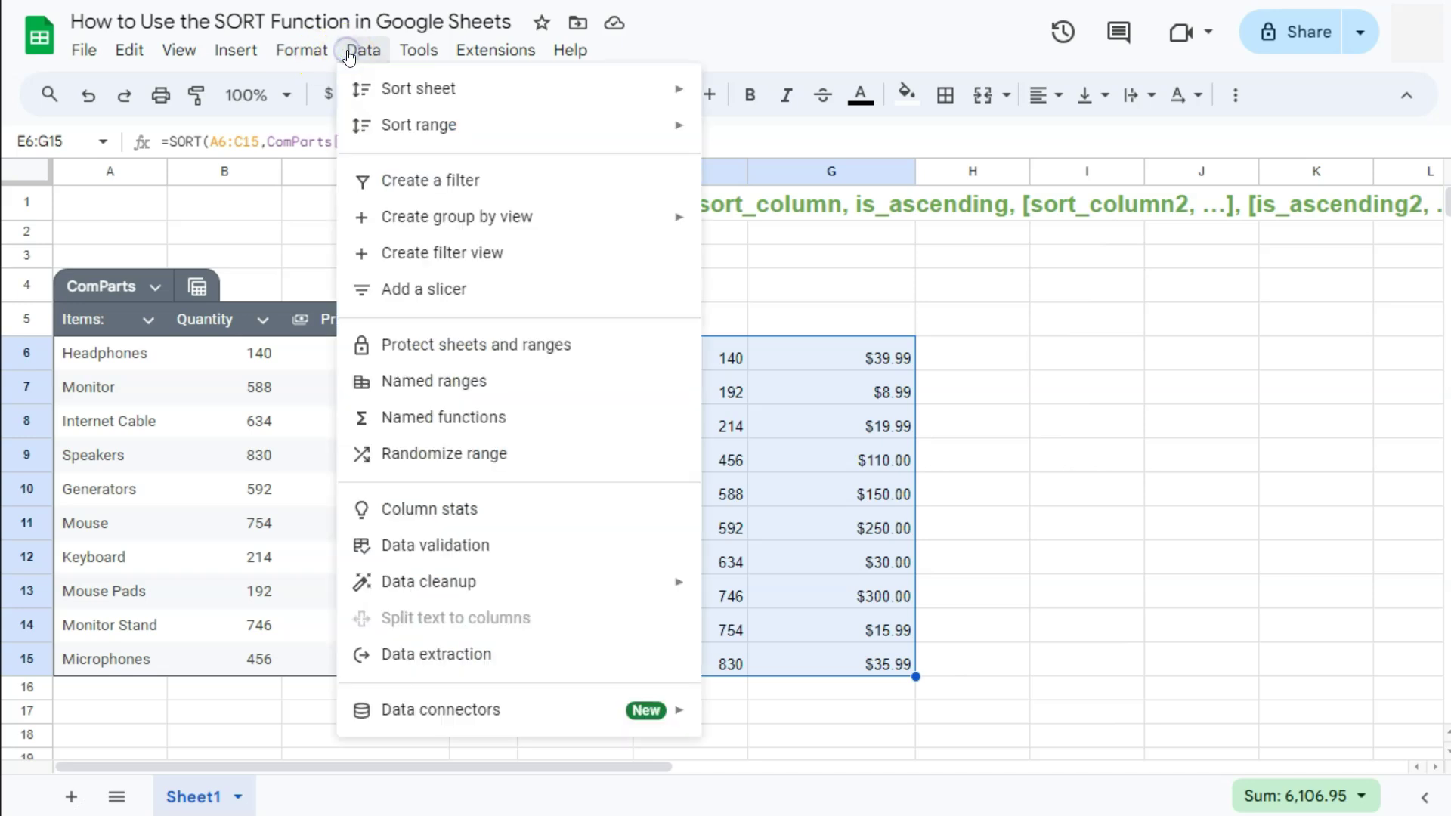
{"action": "mouse_move", "coordinate": [302, 52]}
{"action": "left_click", "coordinate": [337, 445]}
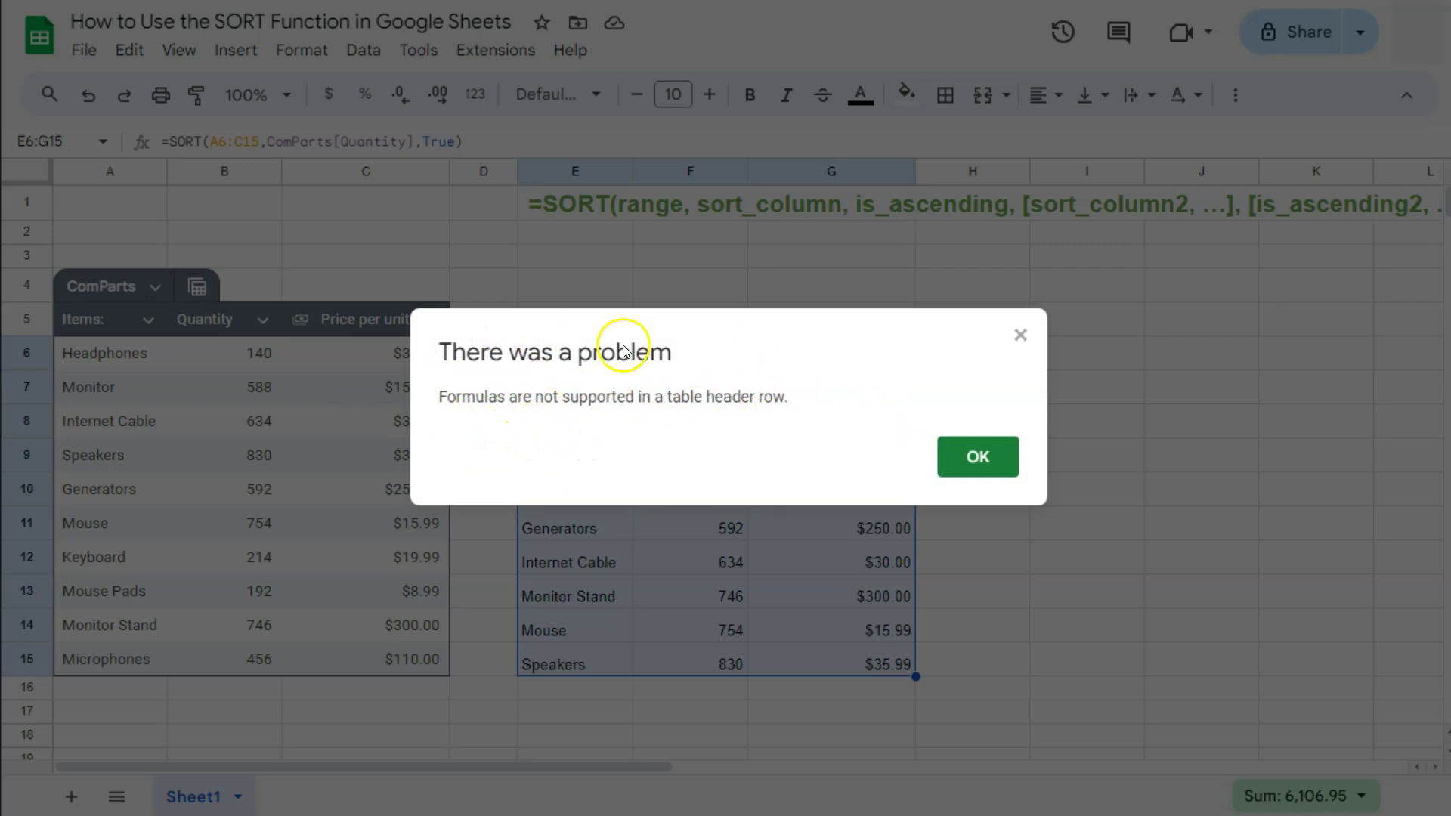
{"action": "left_click", "coordinate": [978, 456]}
- Convert E5:G15 into Table1 through Format > Convert to table
{"action": "left_click", "coordinate": [582, 318]}
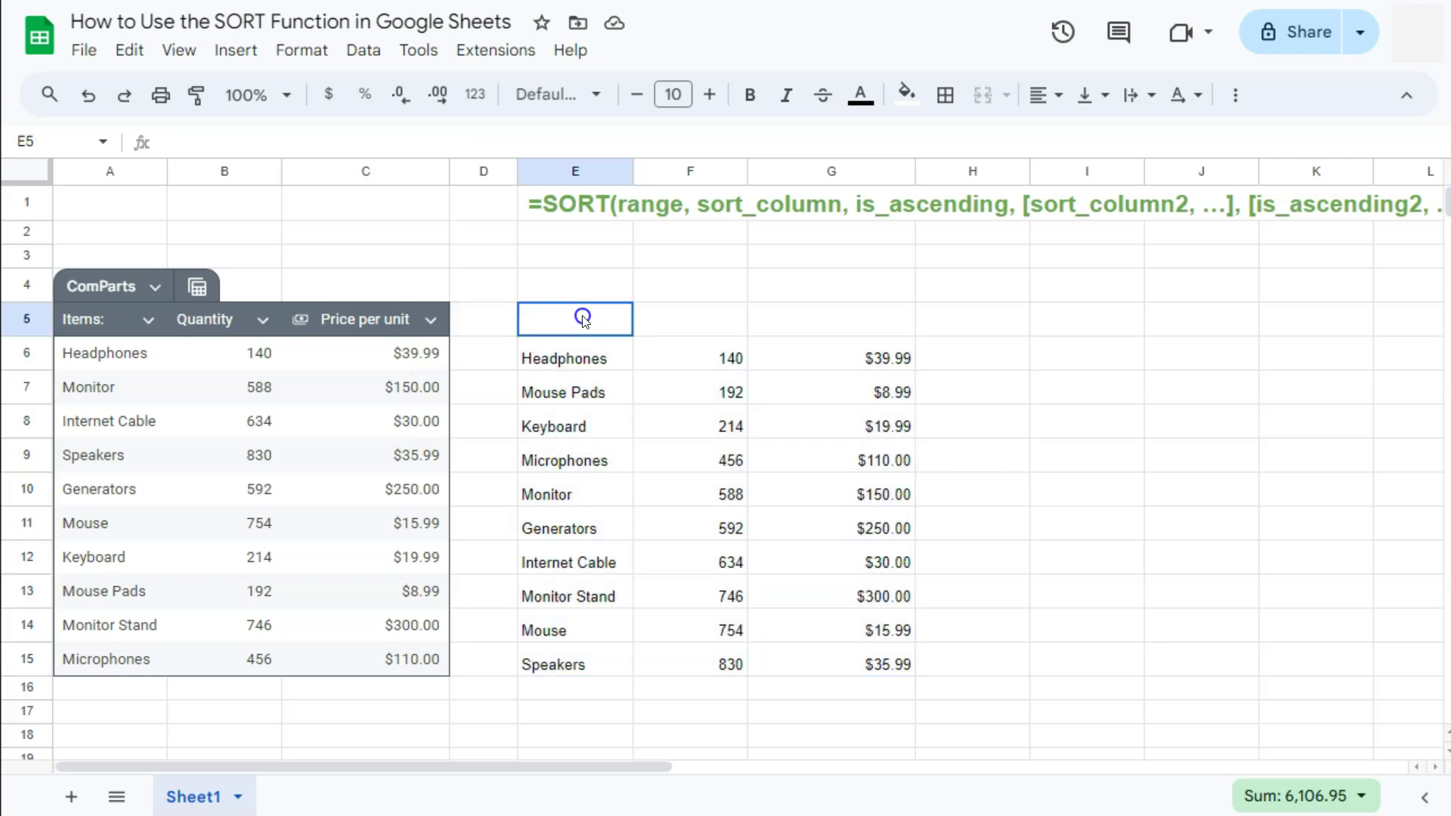
{"action": "left_click_drag", "start_coordinate": [583, 318], "coordinate": [843, 661]}
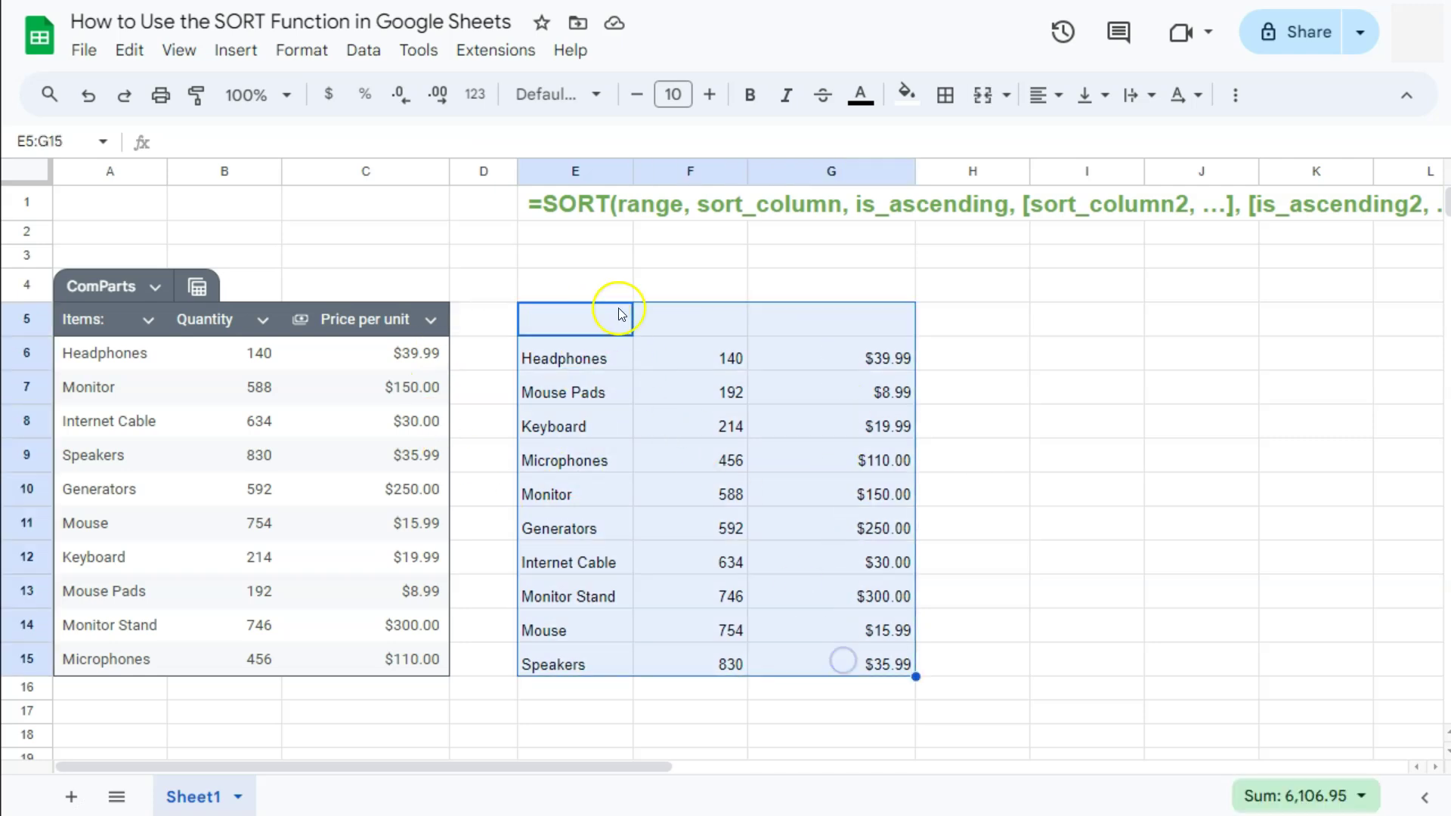
{"action": "left_click", "coordinate": [310, 51]}
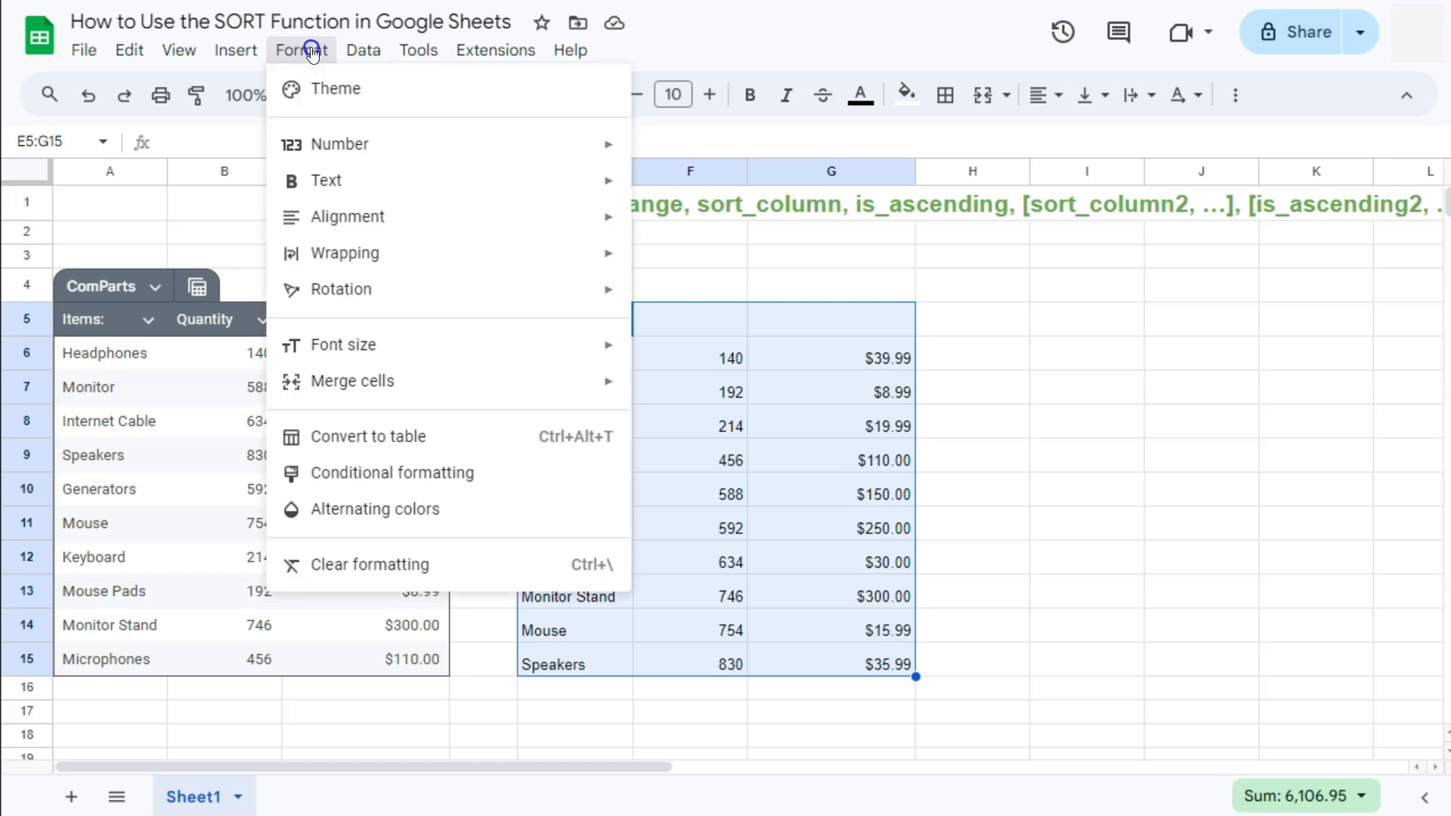
{"action": "left_click", "coordinate": [350, 436]}
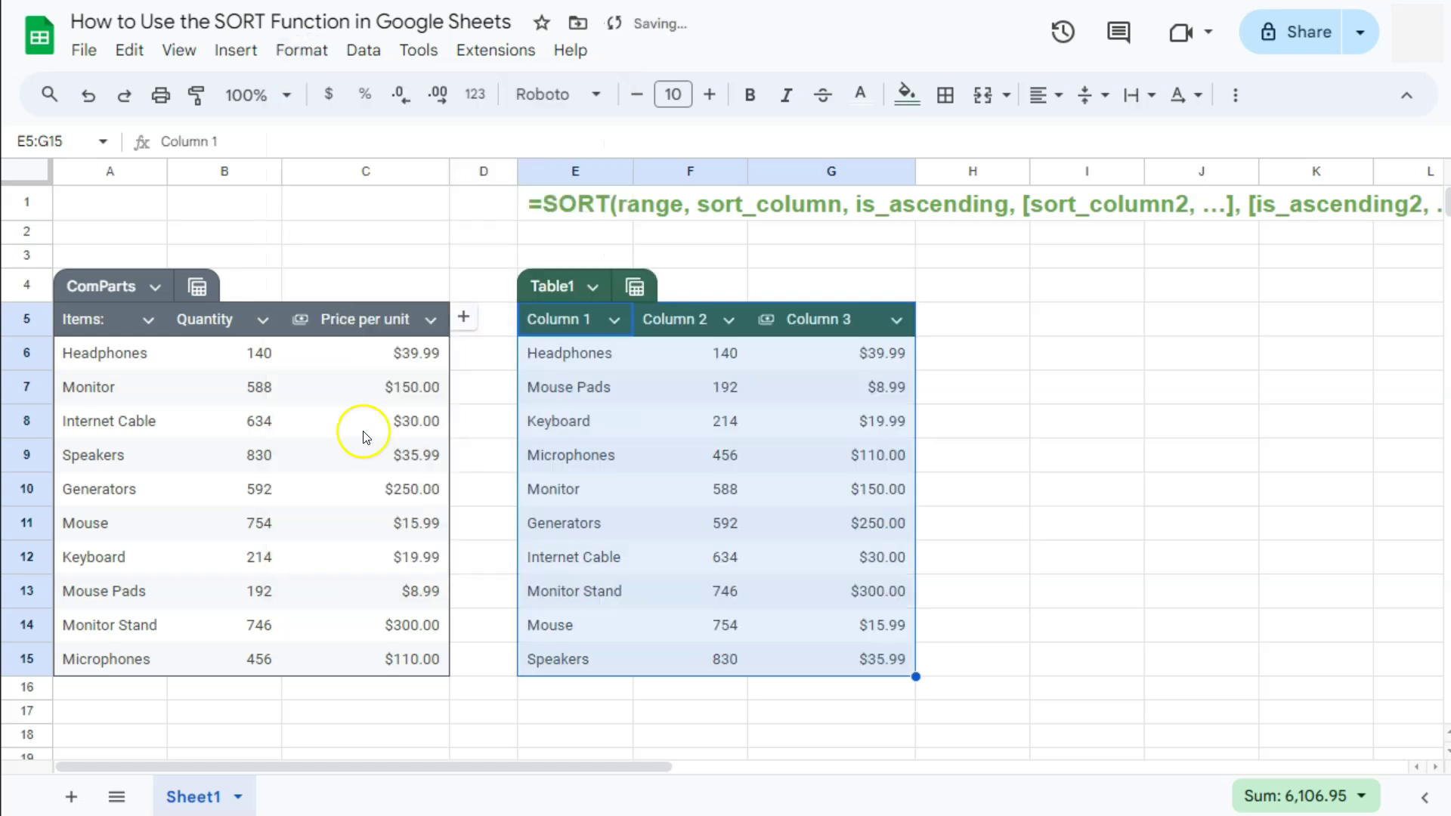
{"action": "left_click", "coordinate": [569, 322]}
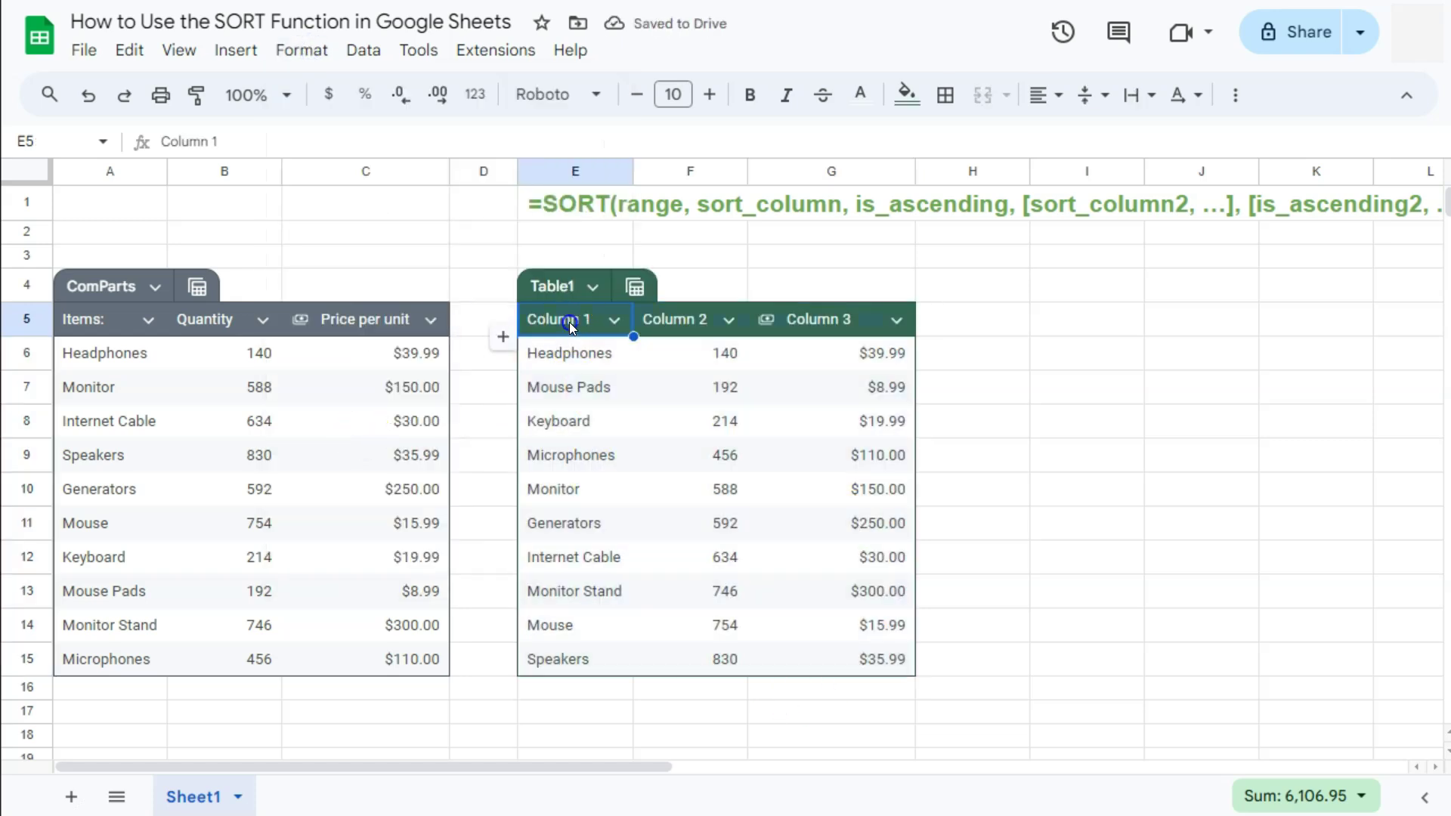
- Replace Column 1 to Column 3 with the headers items, quantity and price per unit
{"action": "type", "text": "it"}
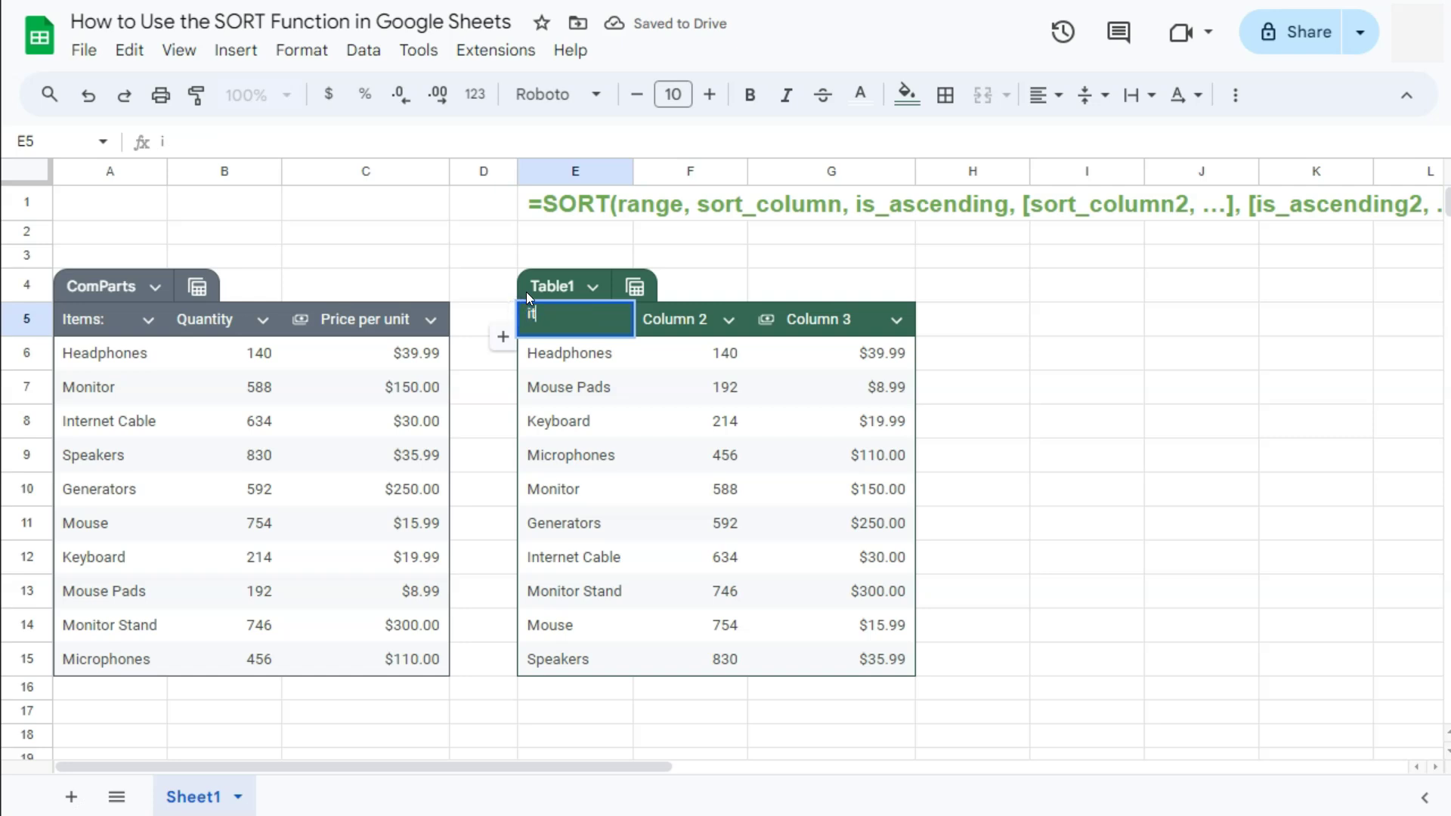
{"action": "type", "text": "ems"}
{"action": "key", "text": "Tab"}
{"action": "type", "text": "qun"}
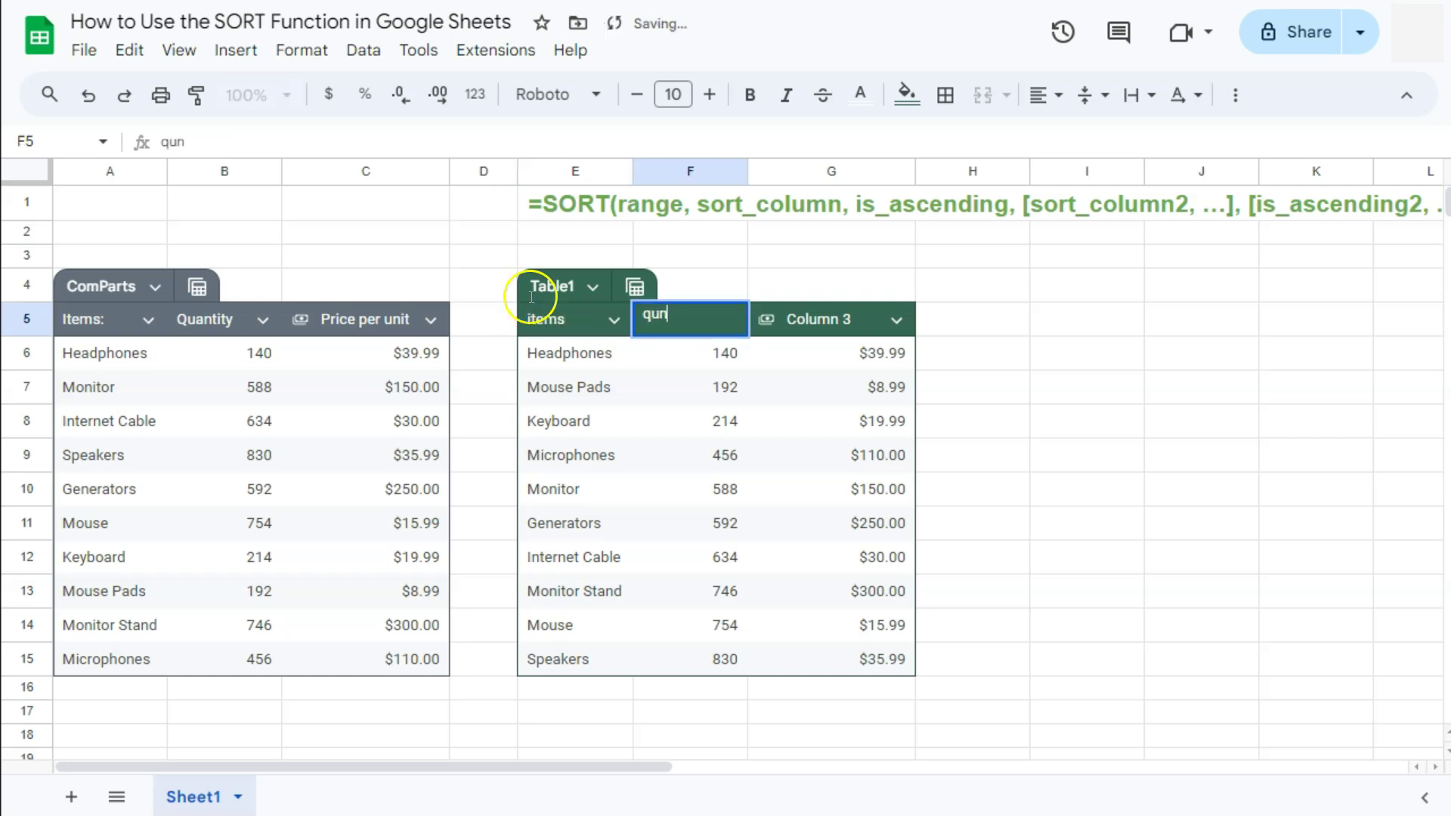
{"action": "key", "text": "BackSpace"}
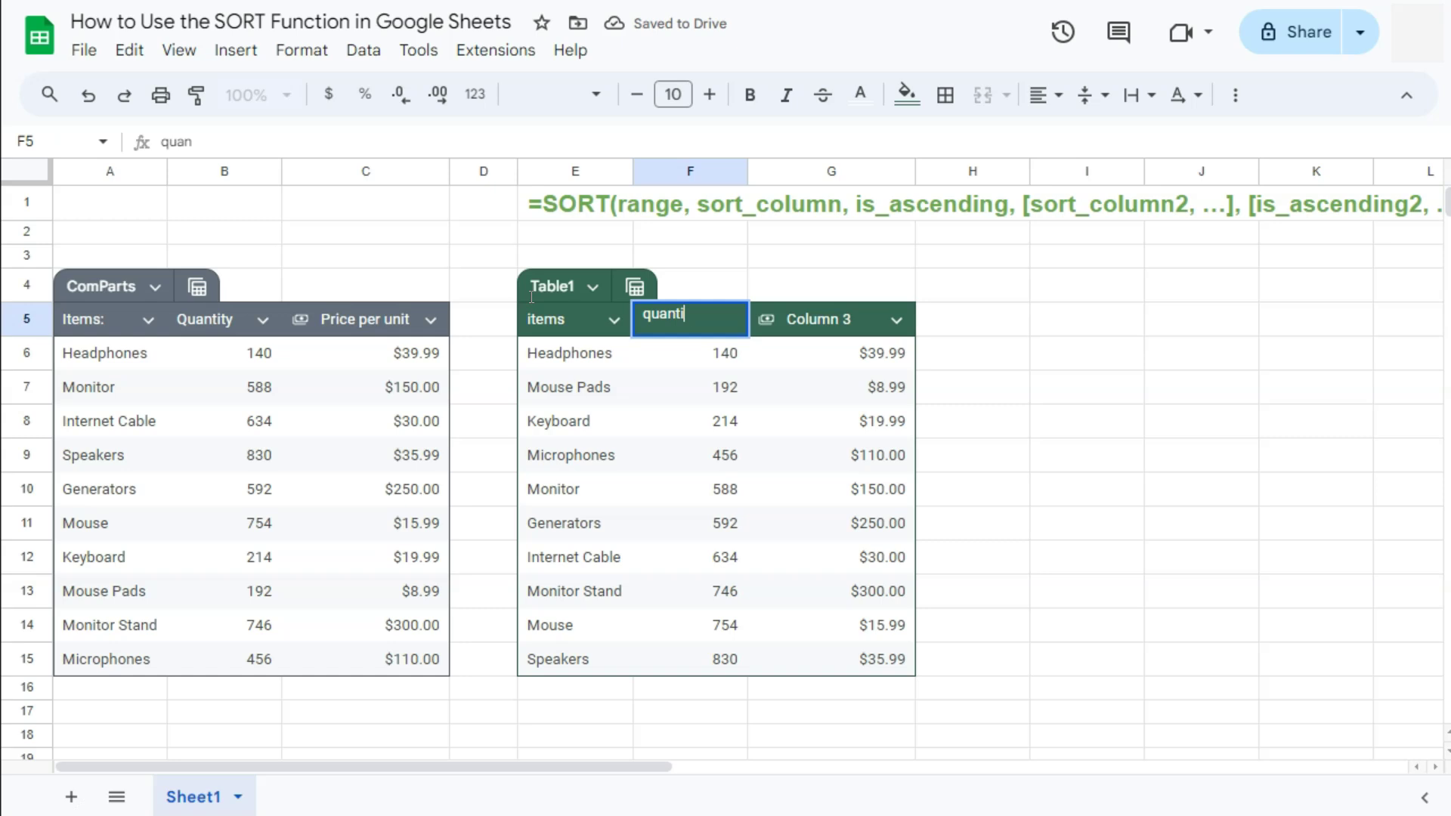
{"action": "type", "text": "uantity"}
{"action": "key", "text": "Tab"}
{"action": "type", "text": "pe"}
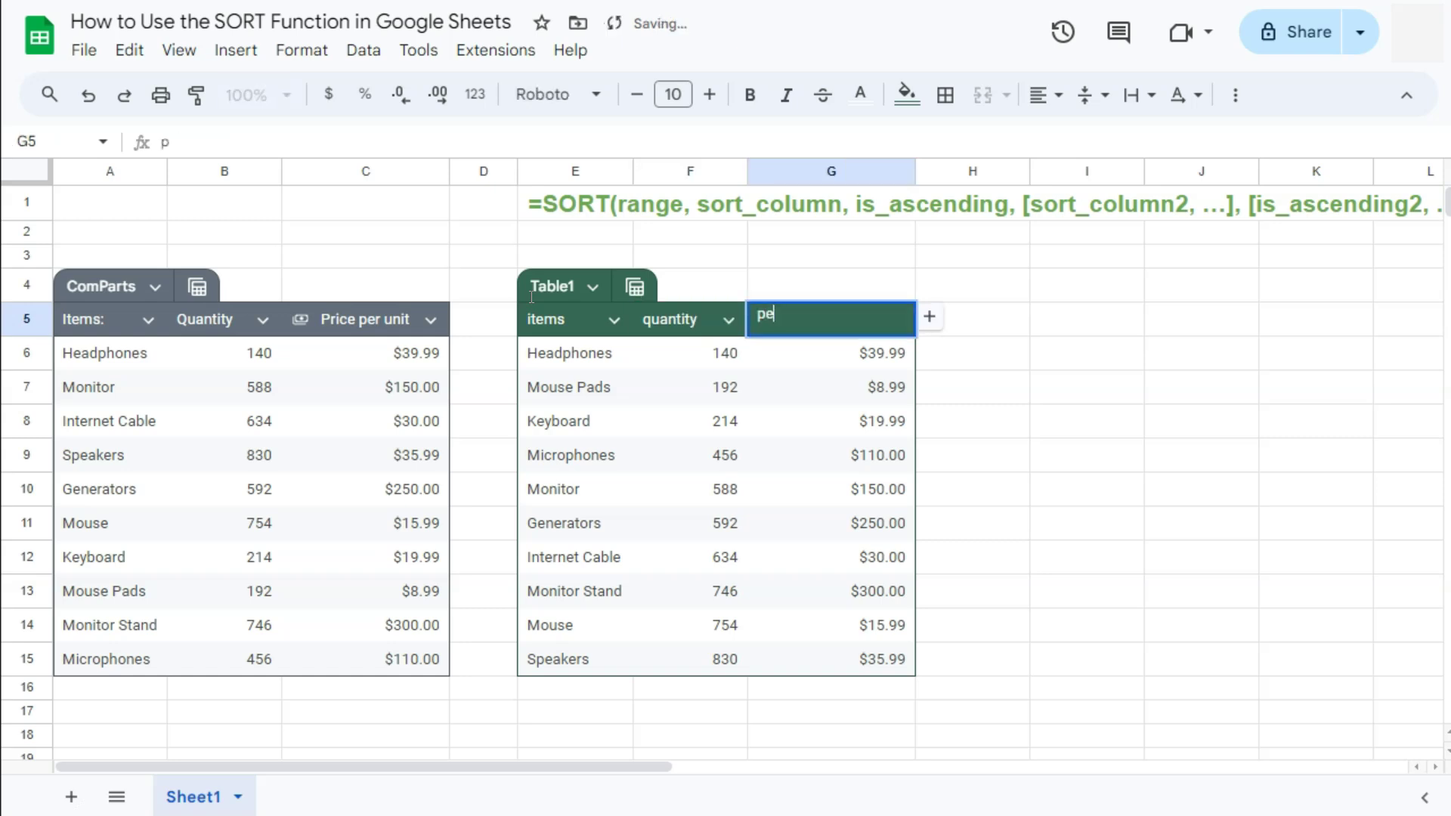
{"action": "type", "text": "ri"}
{"action": "key", "text": "BackSpace"}
{"action": "key", "text": "BackSpace"}
{"action": "key", "text": "BackSpace"}
{"action": "type", "text": "rice per"}
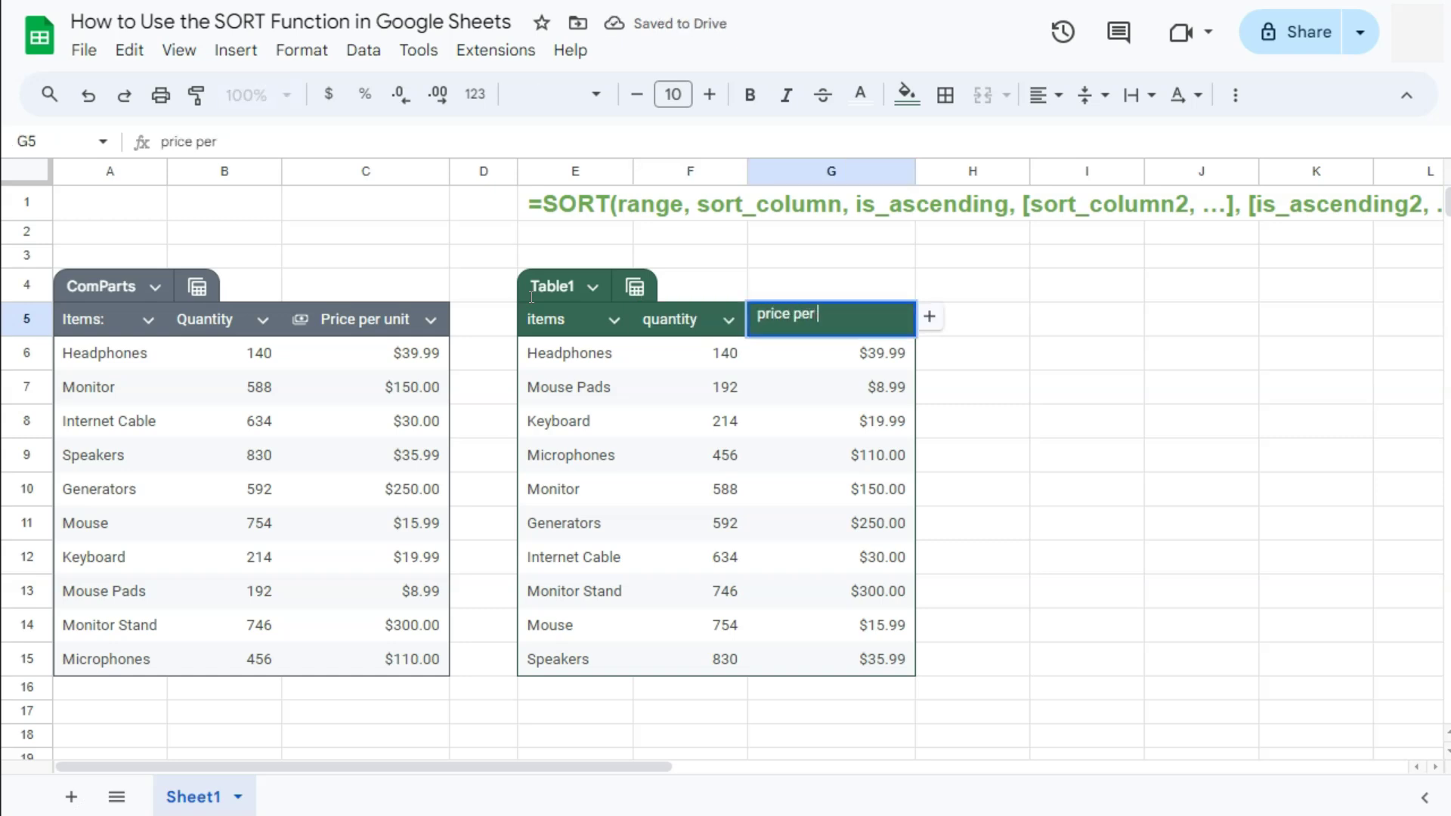
{"action": "type", "text": " unit"}
{"action": "key", "text": "Return"}
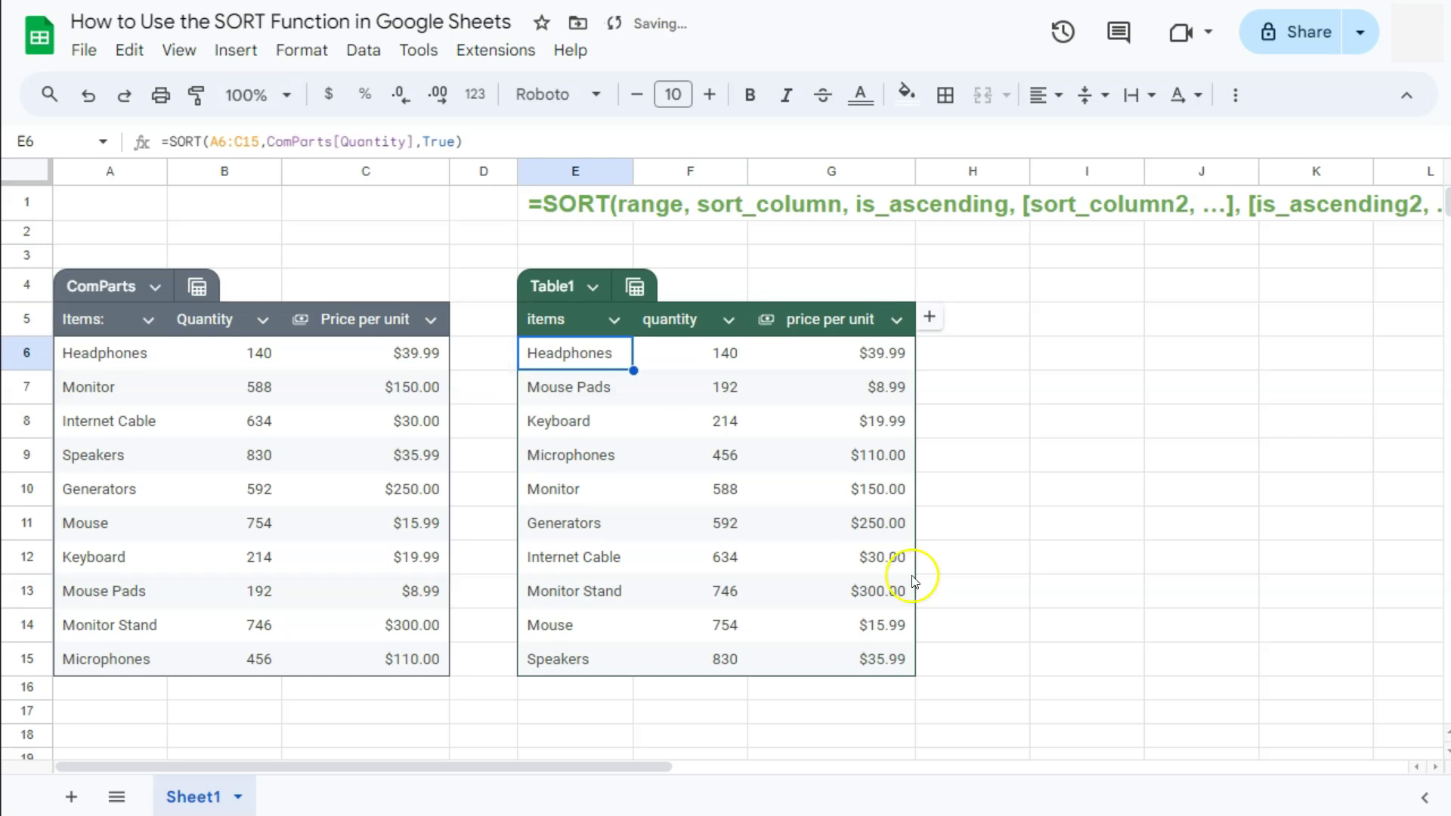
{"action": "left_click", "coordinate": [956, 528]}
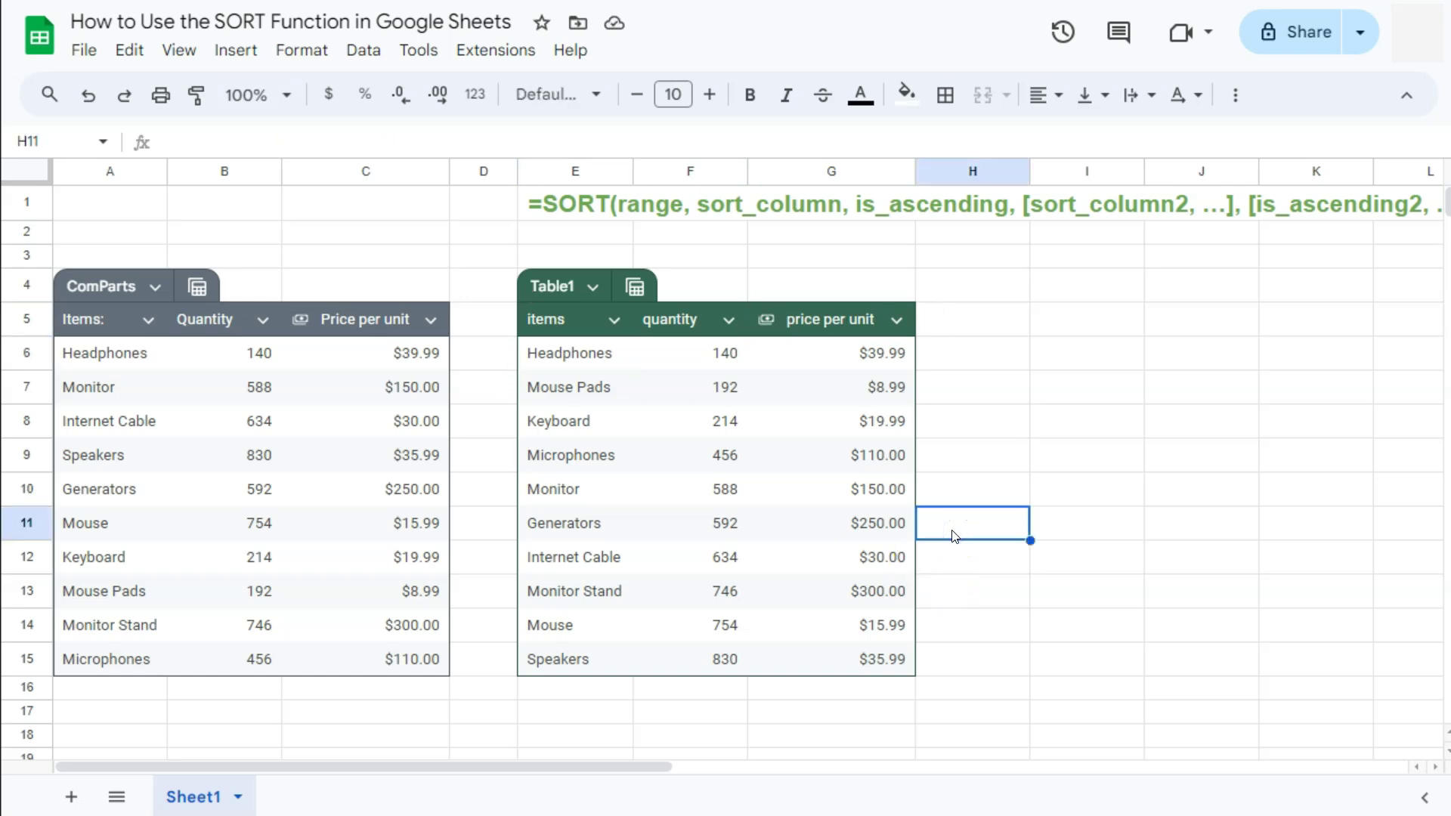